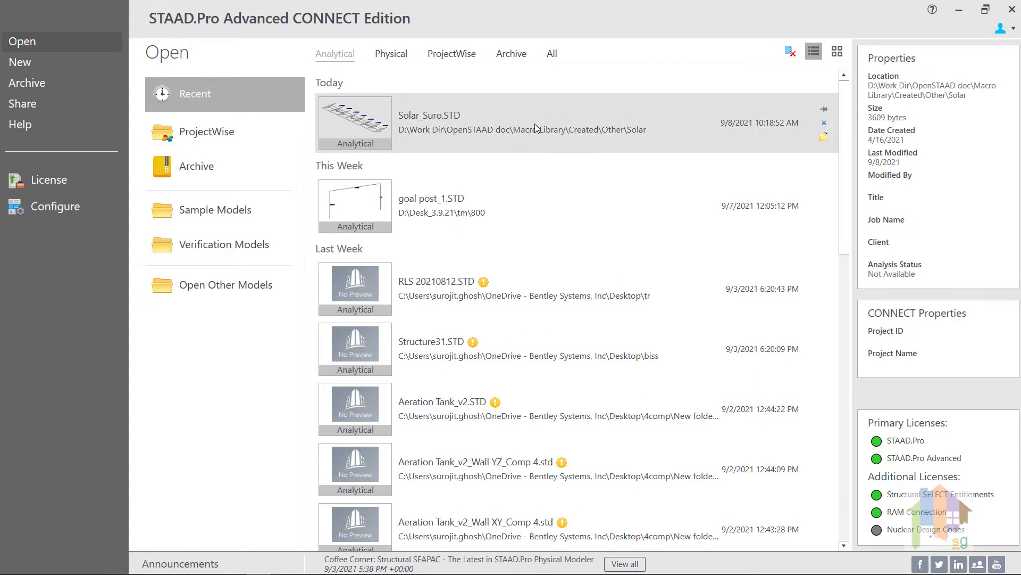
Open the recent Solar_Suro.STD model and bring up its input file in the editor to review the reported error
double_click(534, 123)
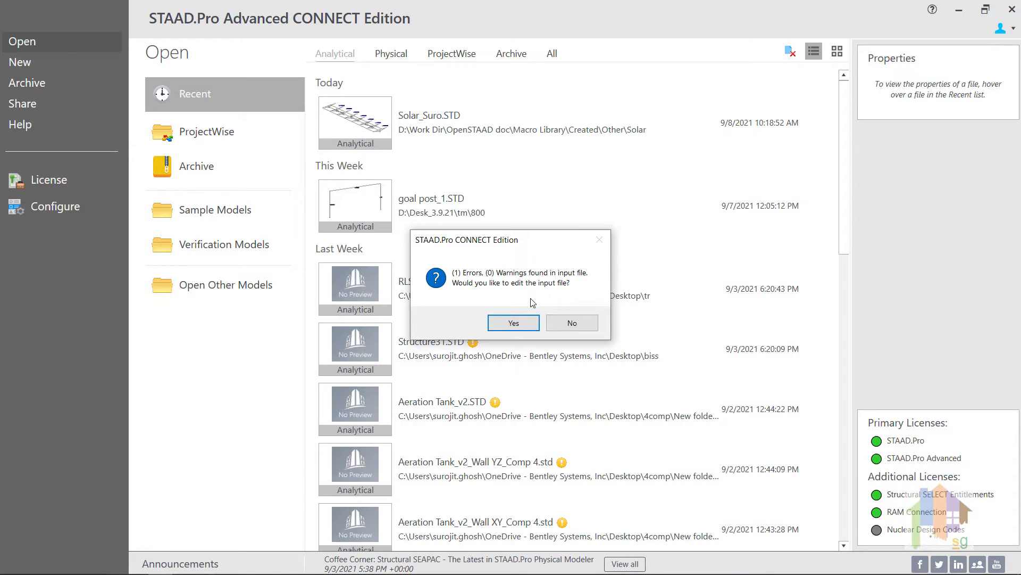
left_click(513, 323)
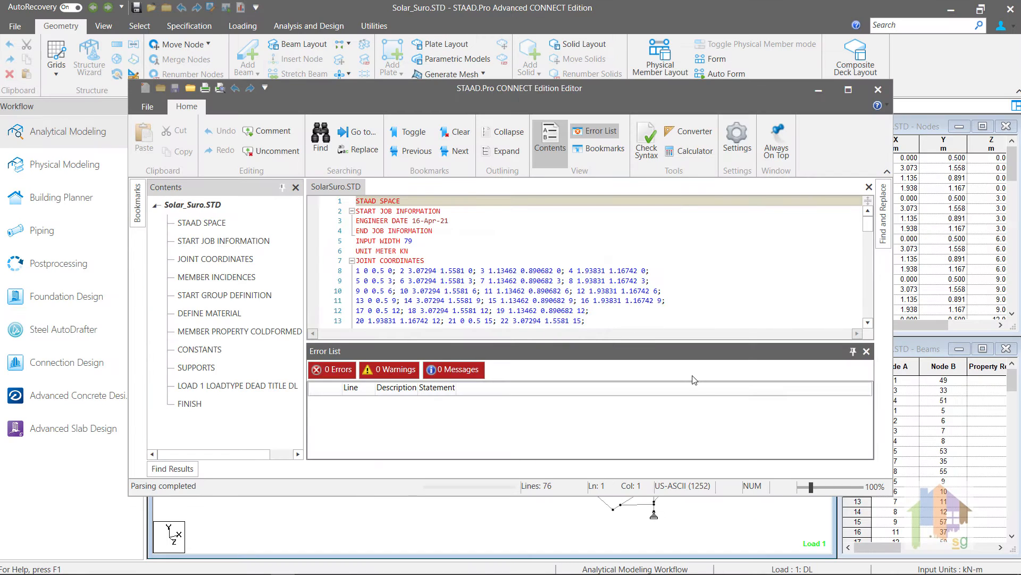
double_click(696, 403)
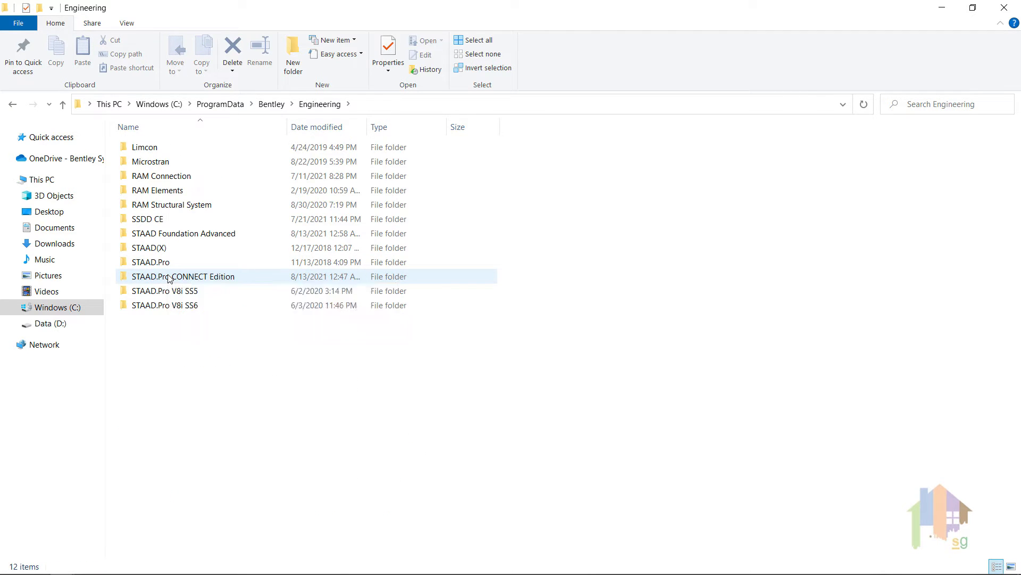
In File Explorer, open the Sections folder under STAAD.Pro CONNECT Edition in ProgramData and check its full path
double_click(165, 276)
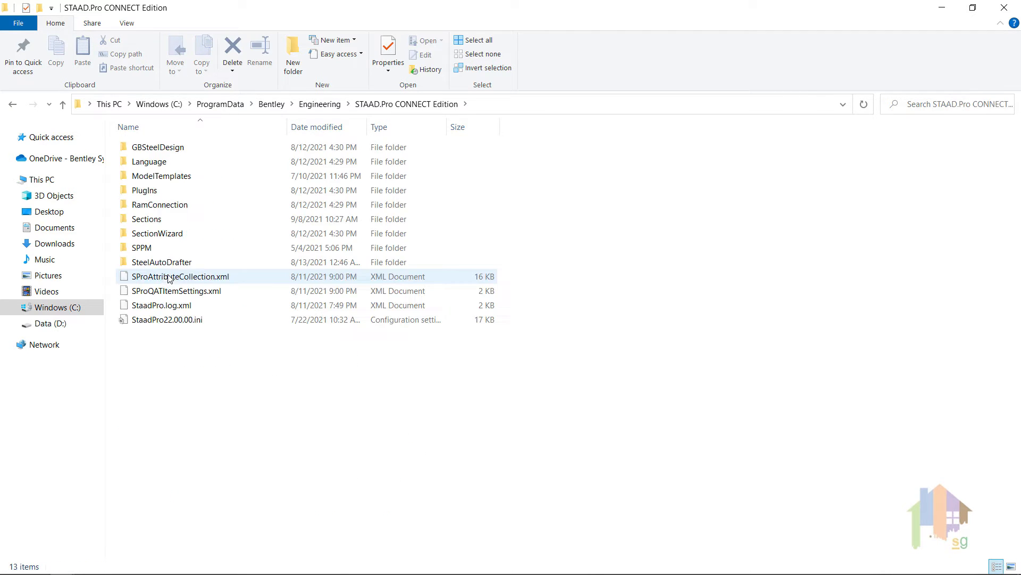
double_click(158, 220)
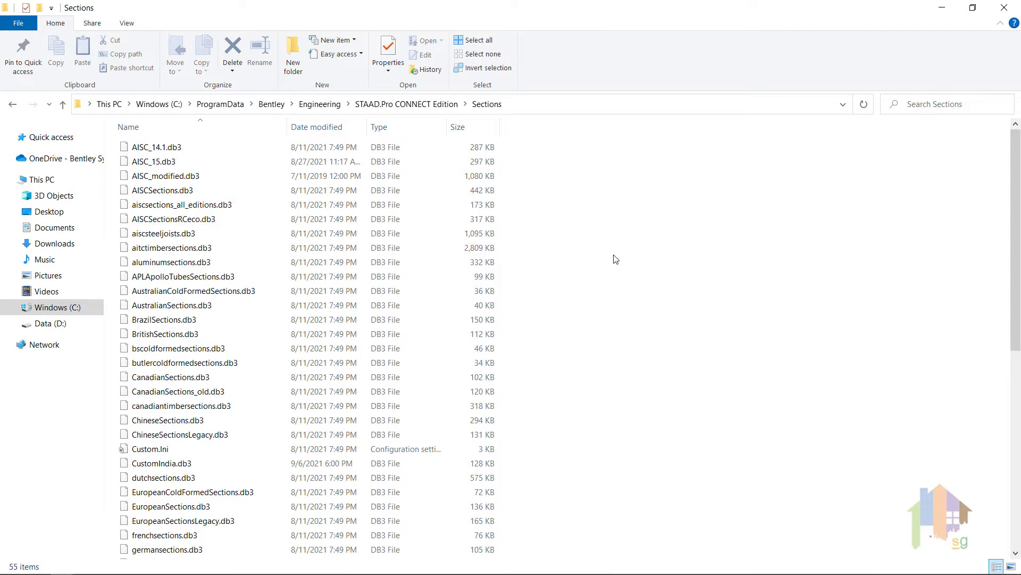
left_click(573, 104)
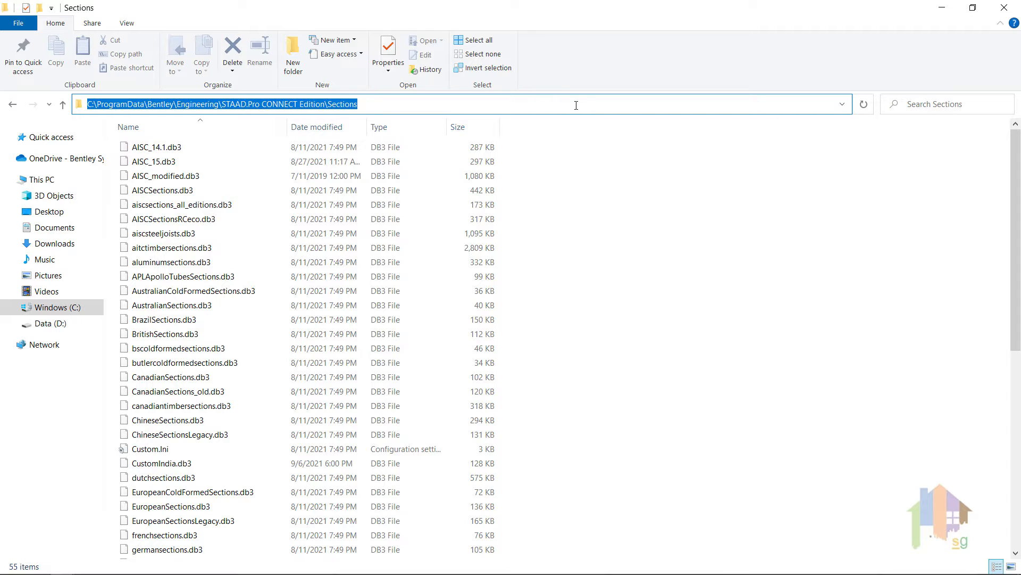
left_click(572, 252)
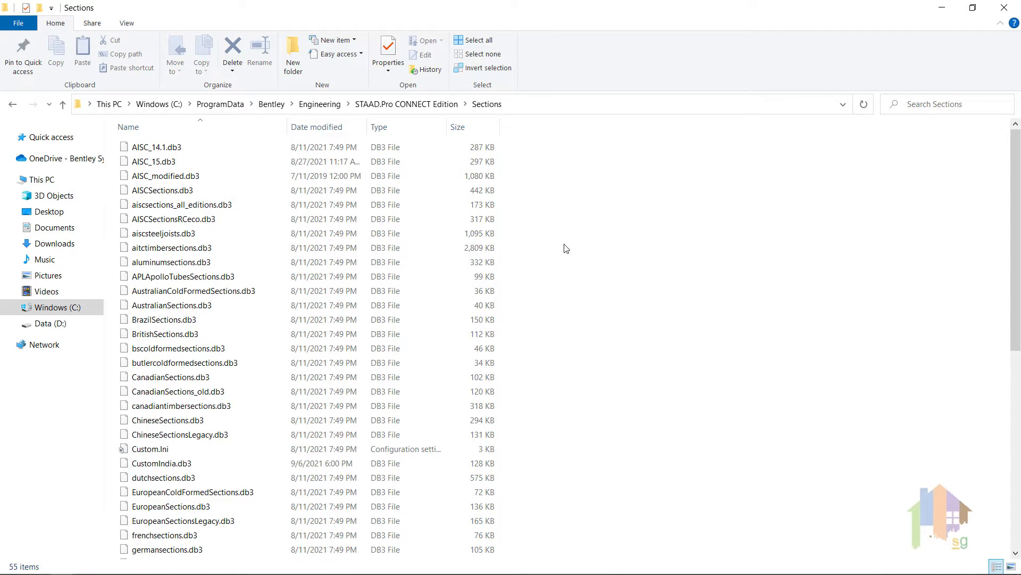
Examine the country-specific .db3 section databases in the Sections folder, including the AISC, timber, Indian and Indian cold-formed files
left_click(178, 150)
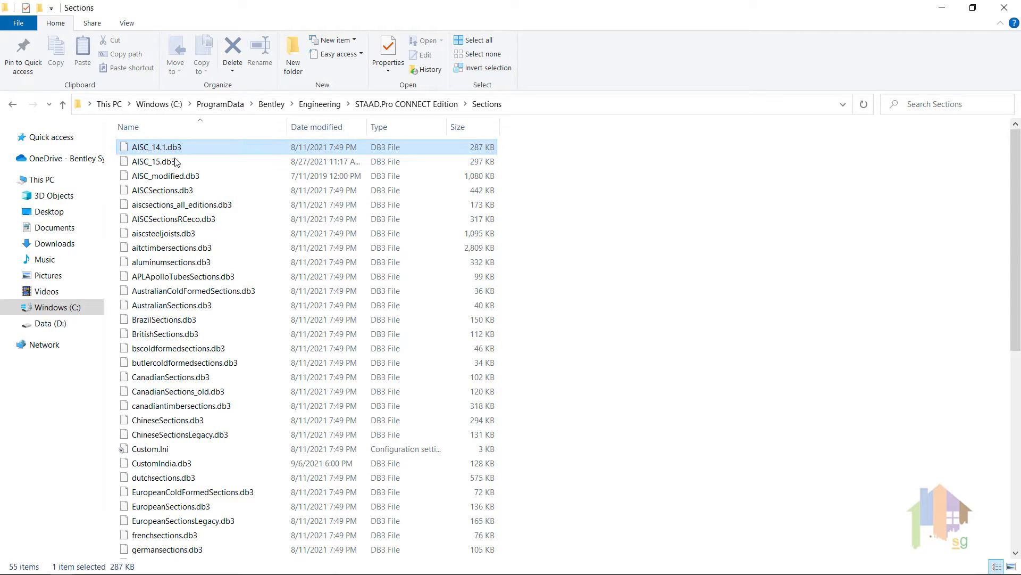
left_click(179, 162)
left_click(182, 192)
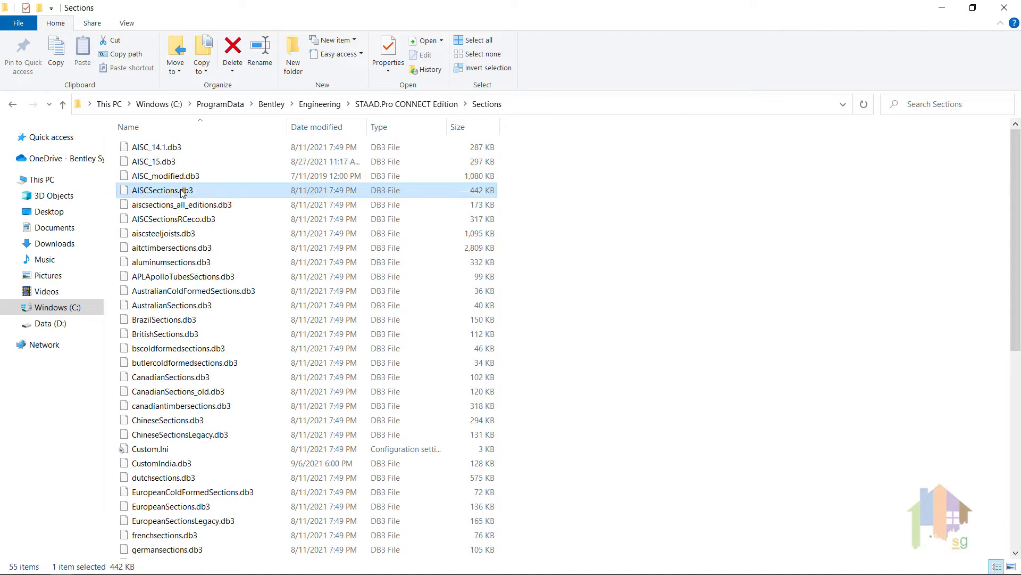
left_click(183, 249)
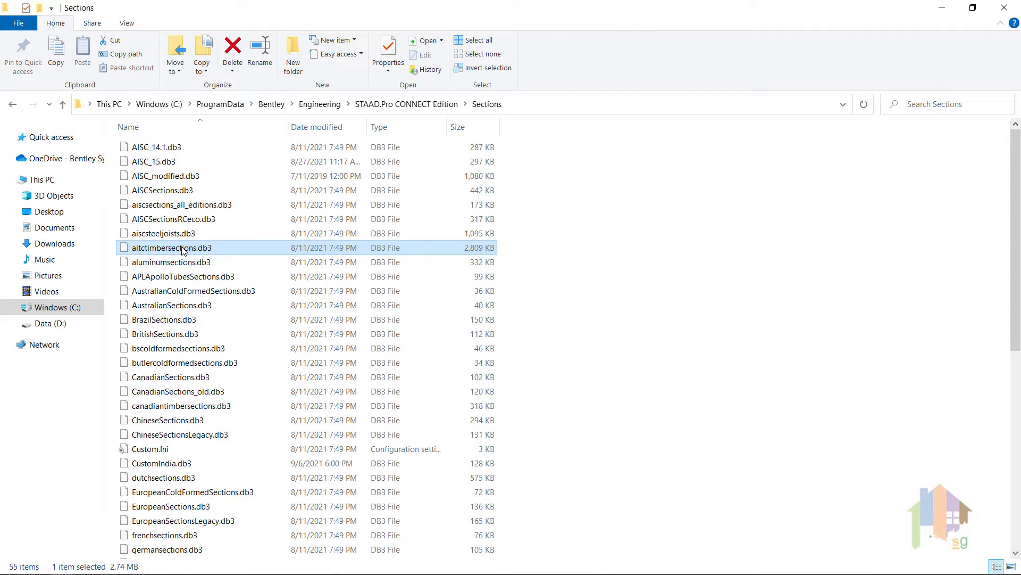
scroll(240, 321, "down", 3)
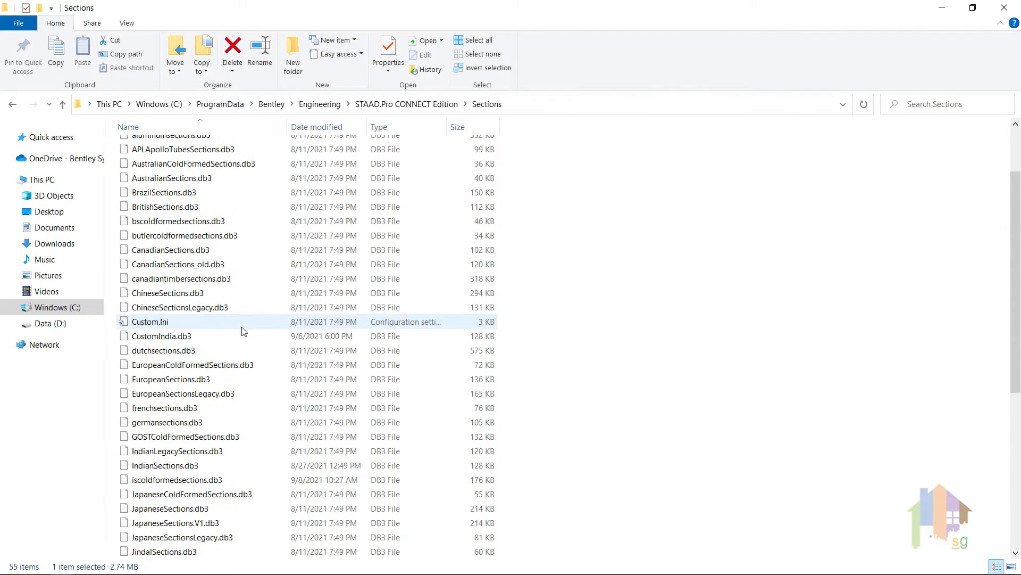
left_click(204, 457)
left_click(199, 466)
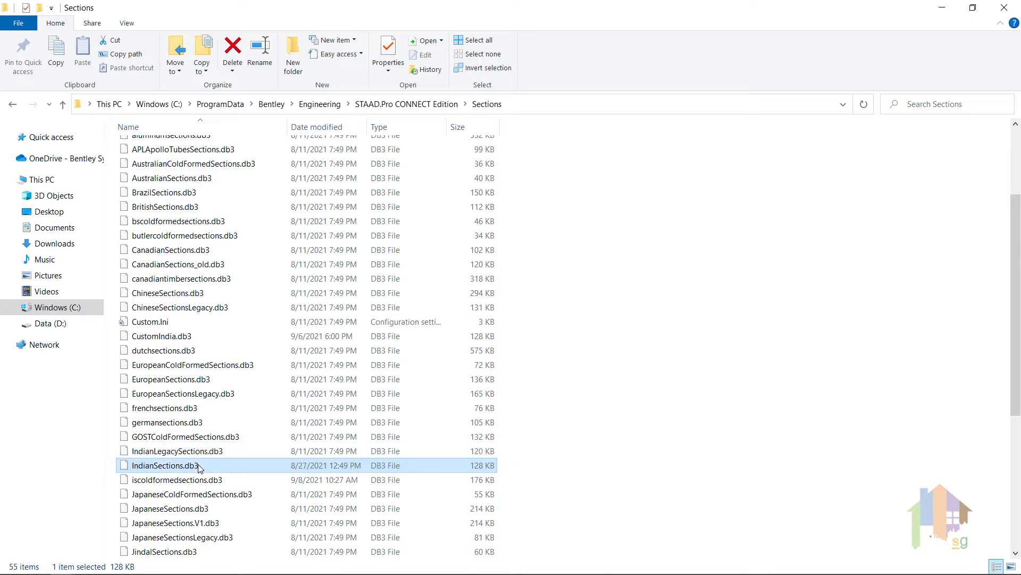
left_click(202, 483)
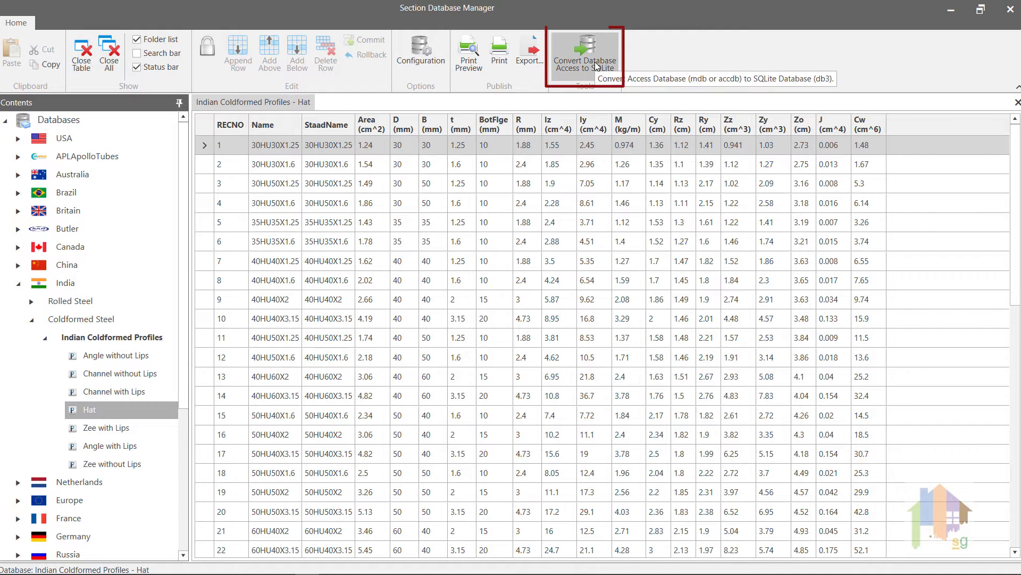
In Section Database Manager, start an Access to SQLite conversion with AISC_14.1.mdb as the source
left_click(596, 66)
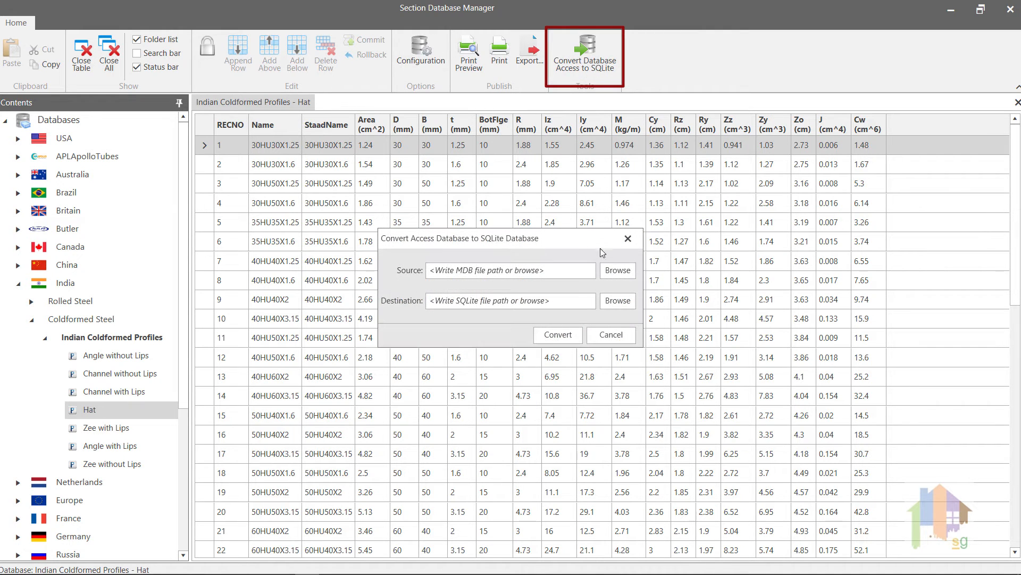
left_click(613, 272)
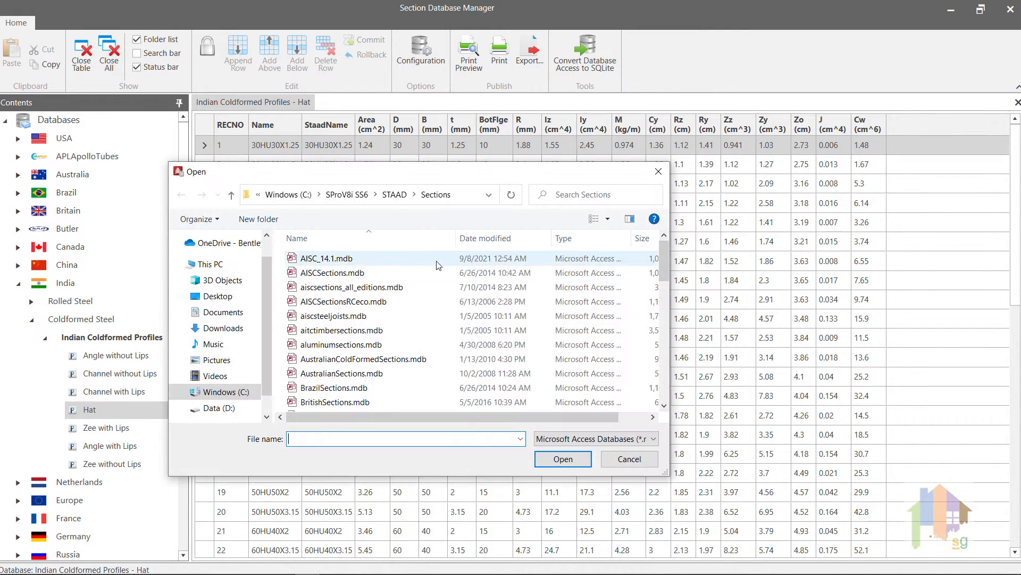
left_click(381, 259)
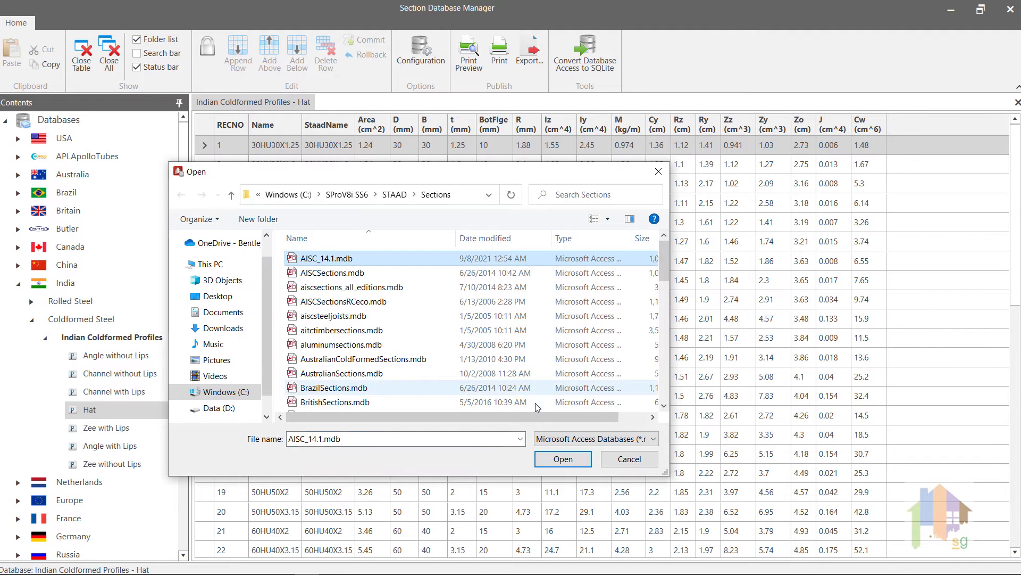
left_click(563, 458)
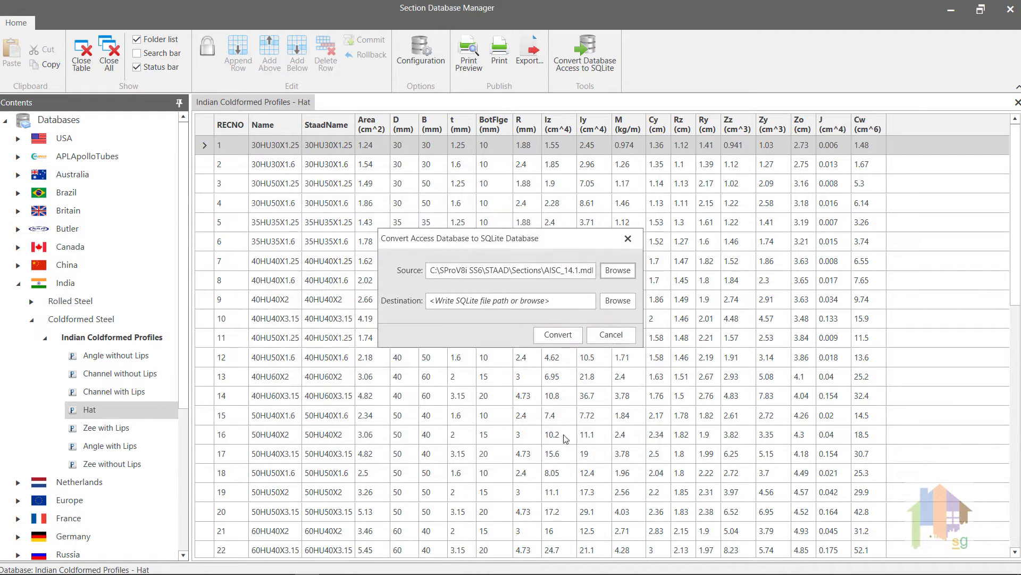
Set the conversion's destination to a SQLite .db3 file named custom in the same Sections folder
left_click(618, 301)
type("cust")
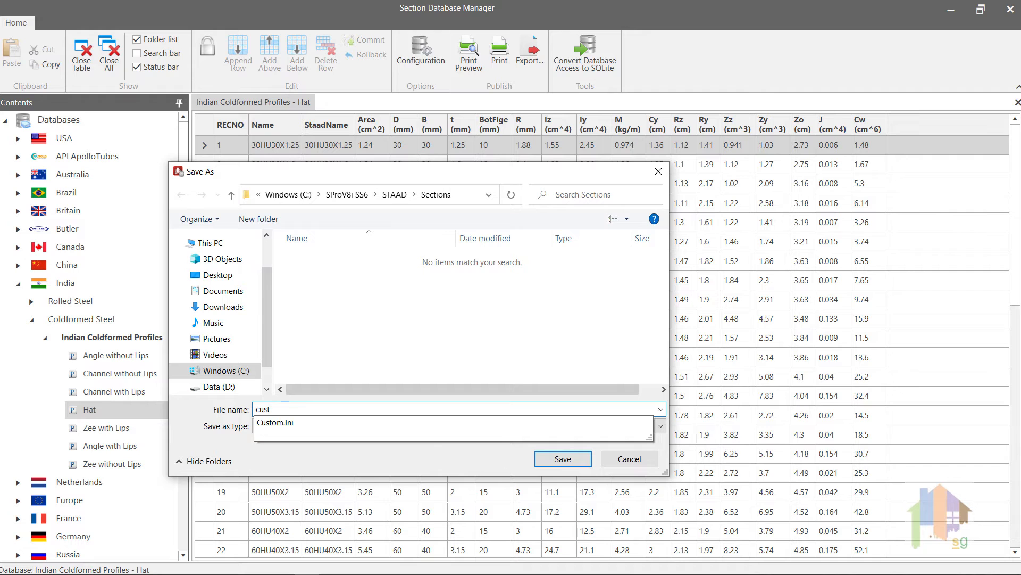
type("om")
left_click(480, 460)
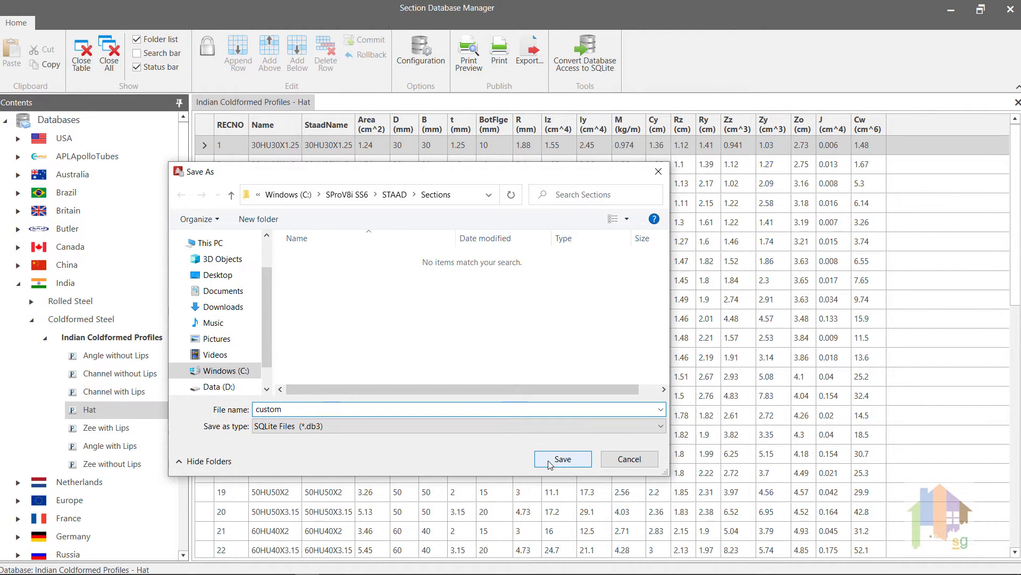
left_click(550, 463)
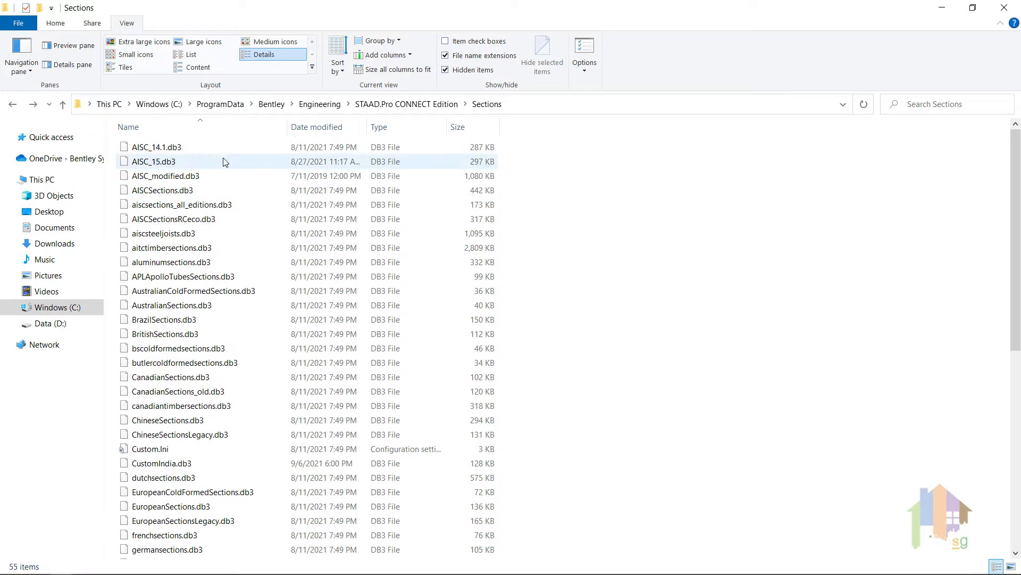
In File Explorer, copy the EuropeanSectionsLegacy.db3 database file from the Sections folder
left_click(207, 150)
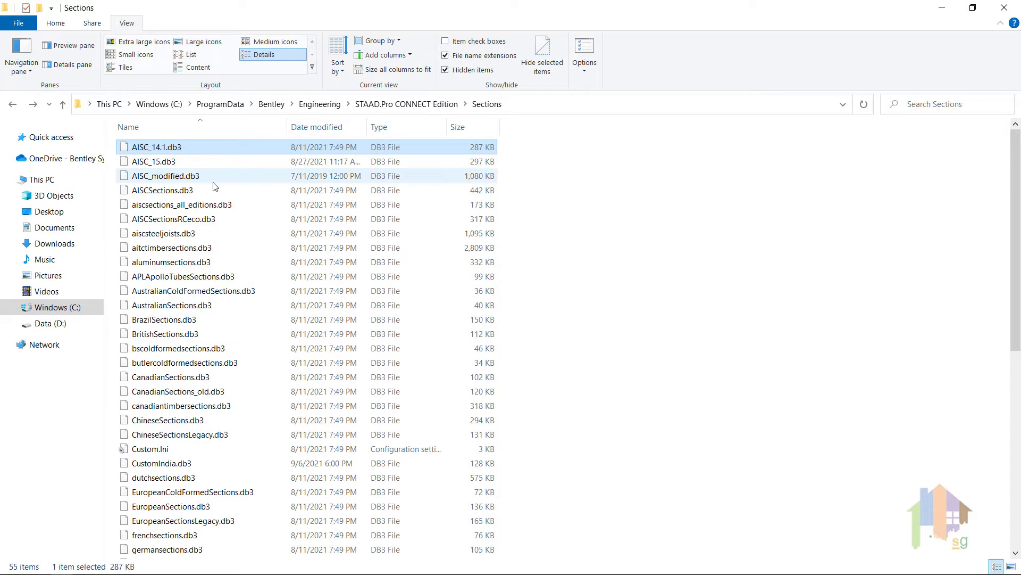
left_click(214, 181)
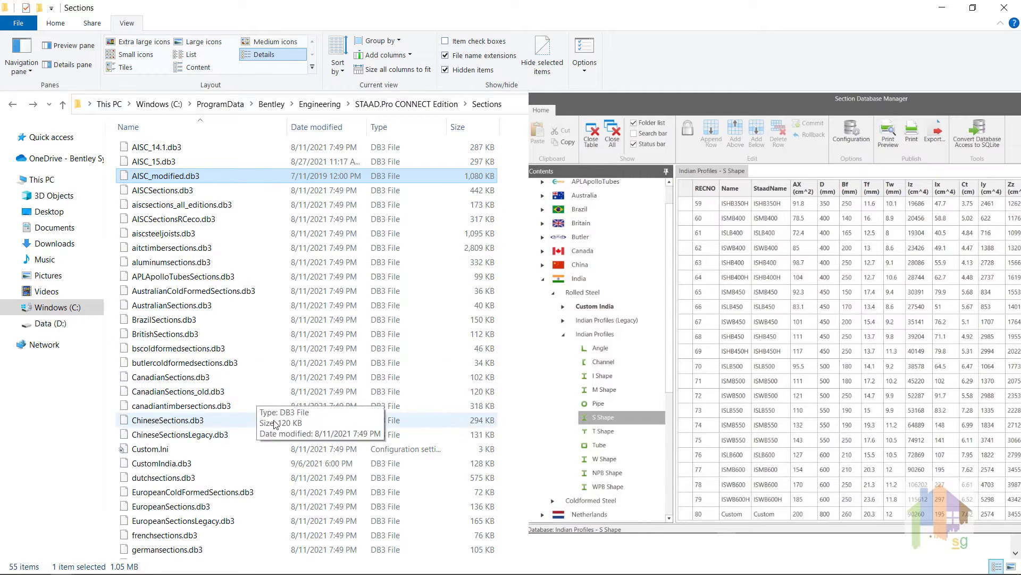
left_click(290, 423)
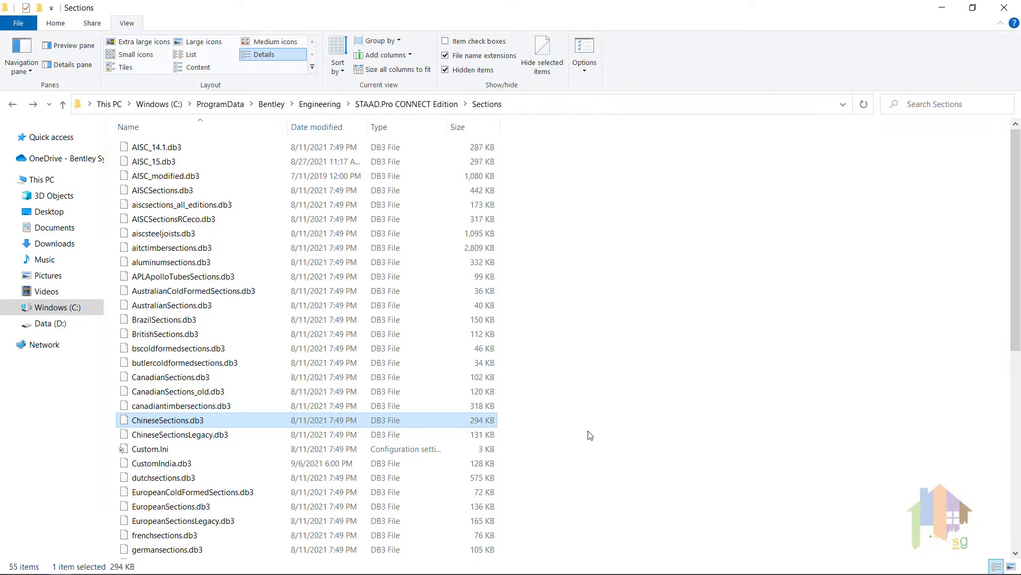
scroll(373, 481, "down", 3)
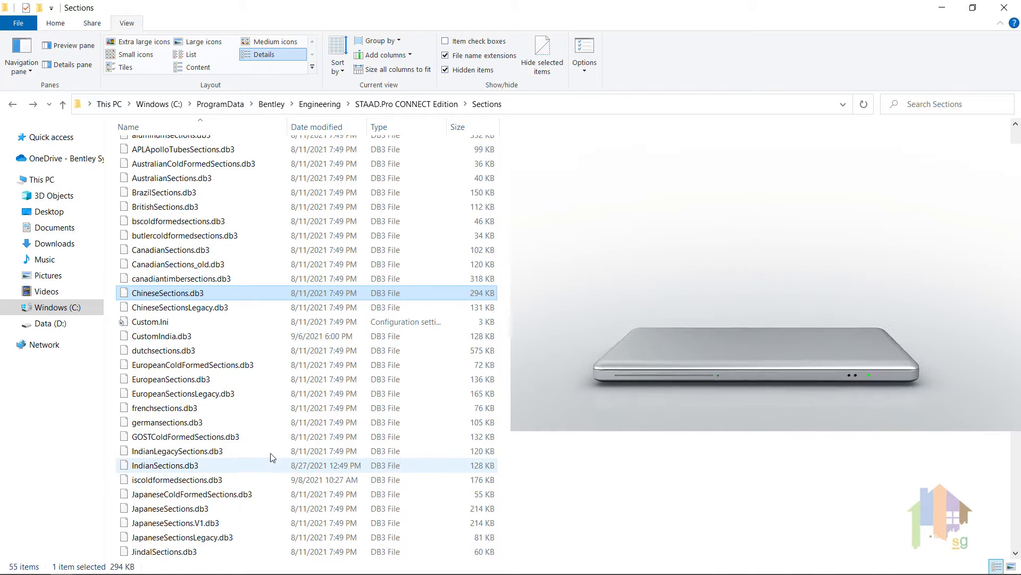
right_click(192, 393)
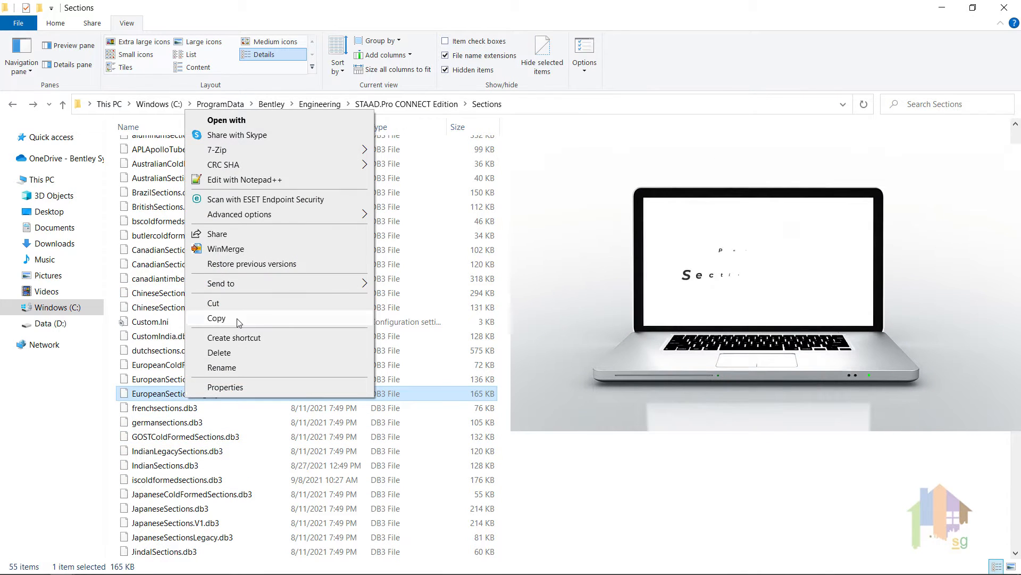
left_click(223, 318)
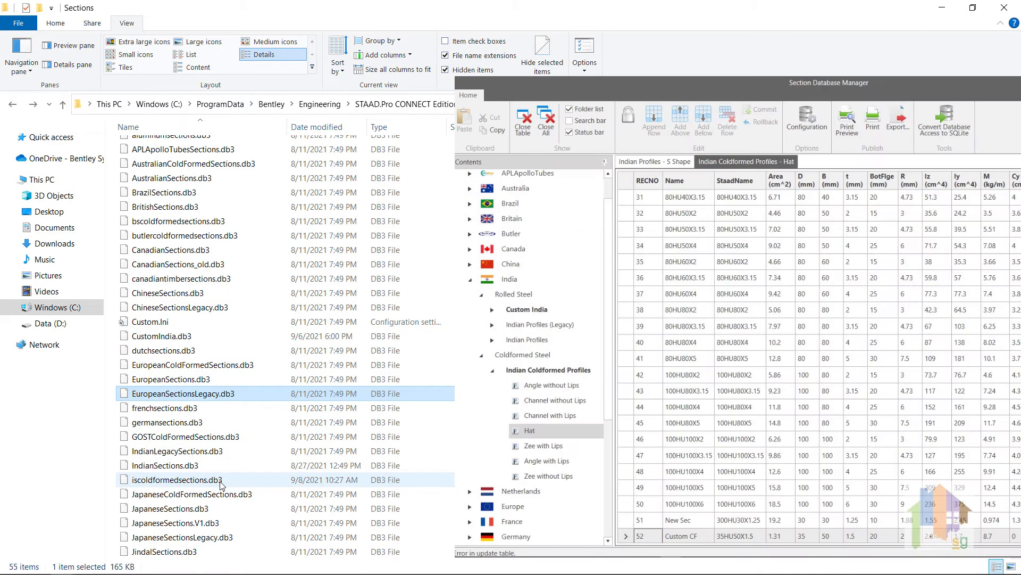
Copy the iscoldformedsections.db3 database file from the Sections folder
left_click(220, 482)
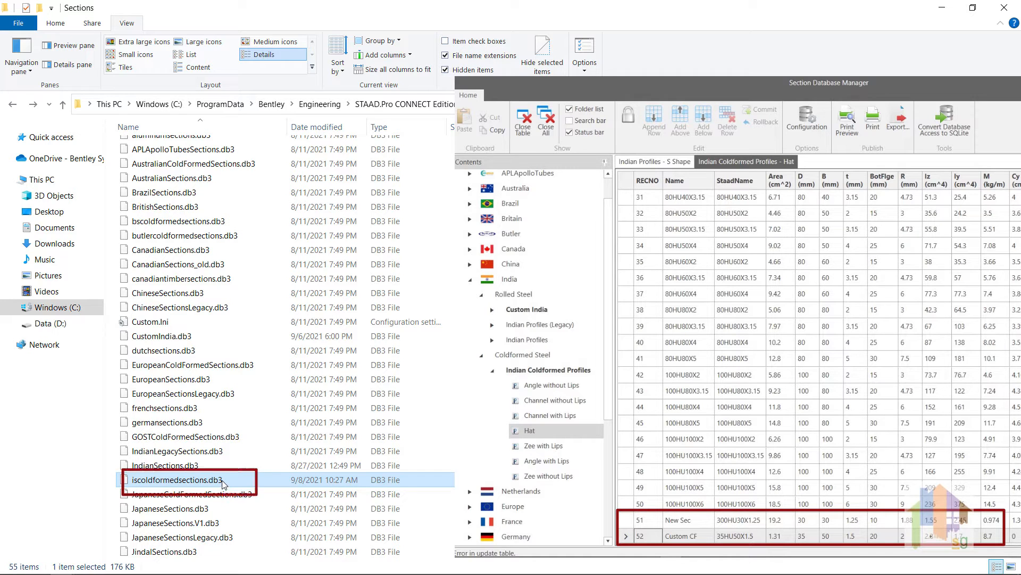
right_click(222, 482)
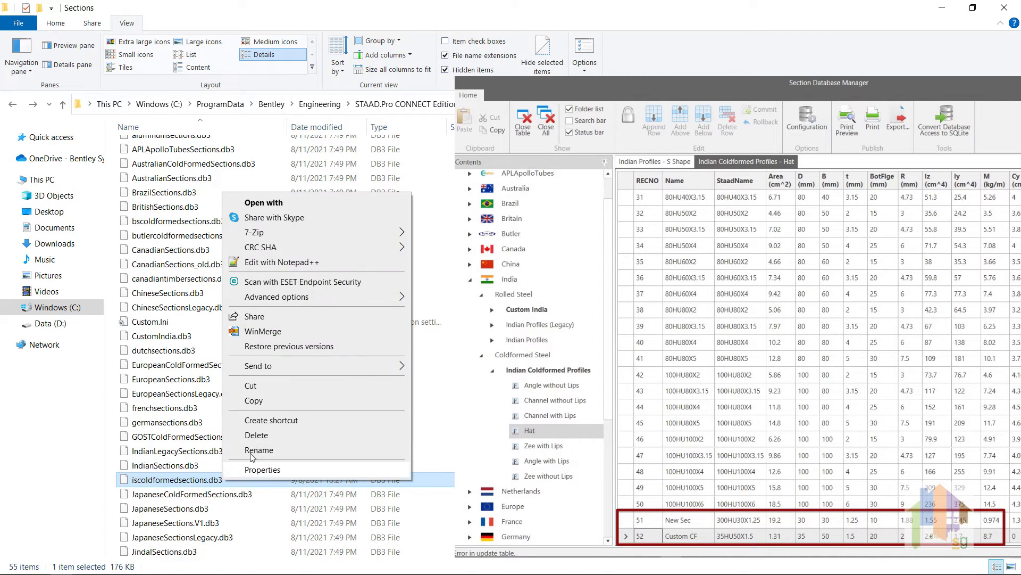
left_click(266, 407)
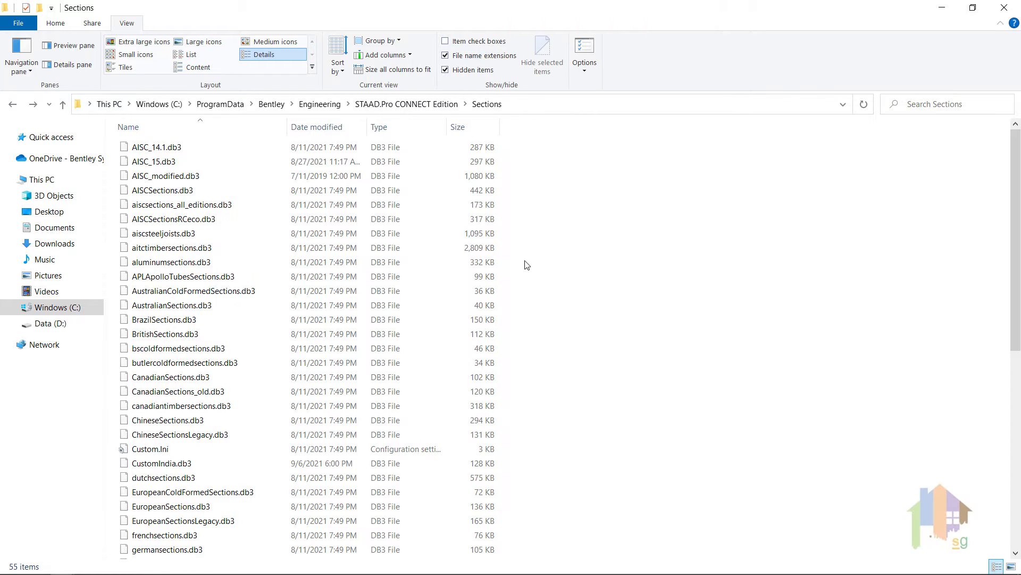
Duplicate IndianSections.db3 within the Sections folder and rename the copy CustomIndianSections.db3
left_click(240, 152)
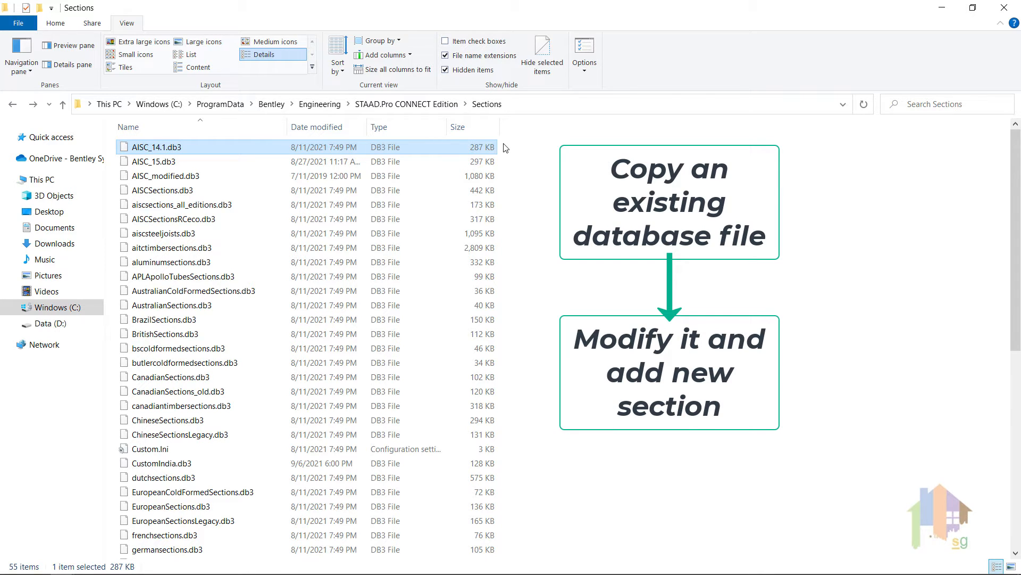
scroll(524, 175, "down", 3)
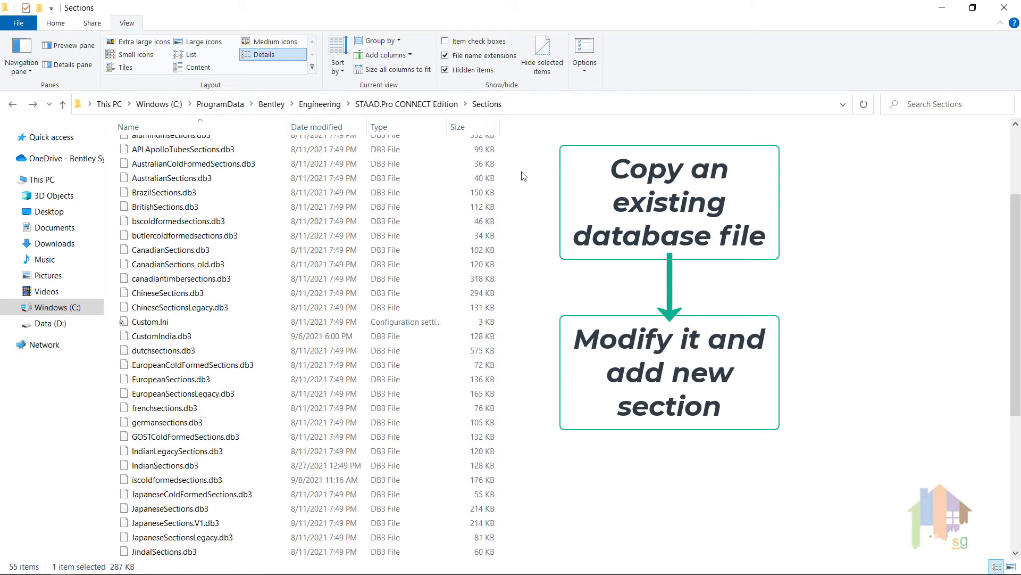
scroll(605, 177, "down", 2)
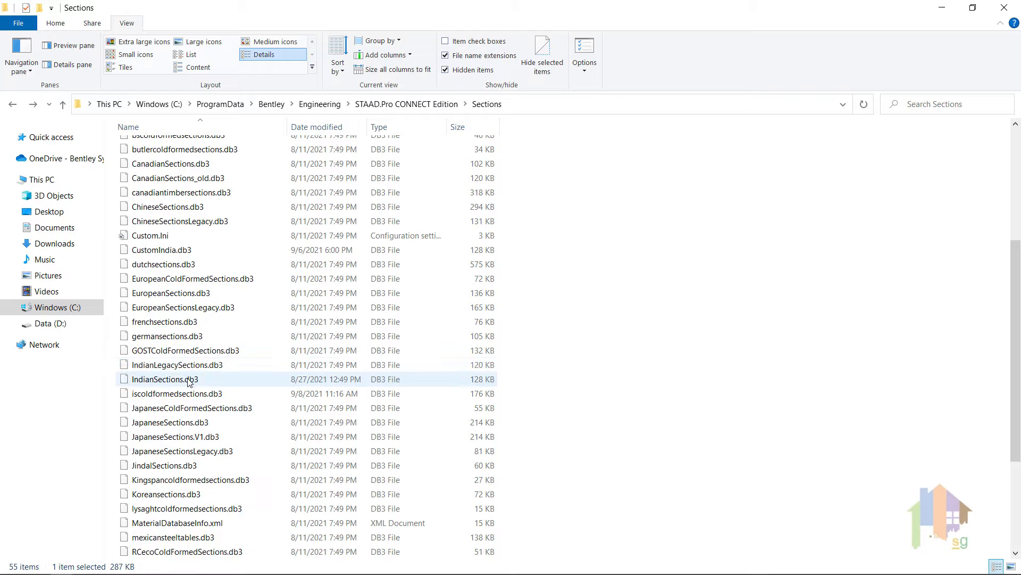
left_click_drag(188, 381, 549, 454)
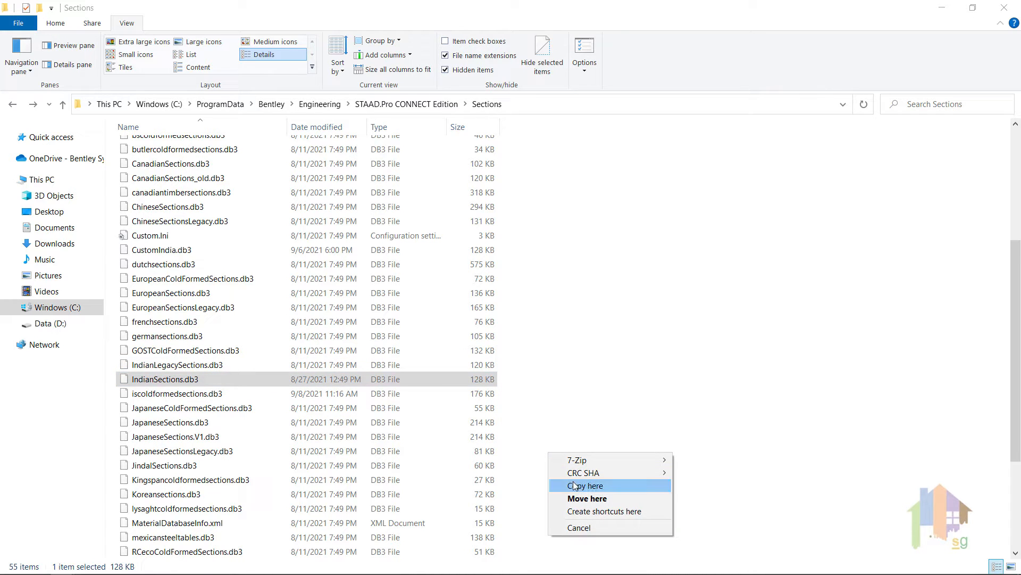
left_click(574, 485)
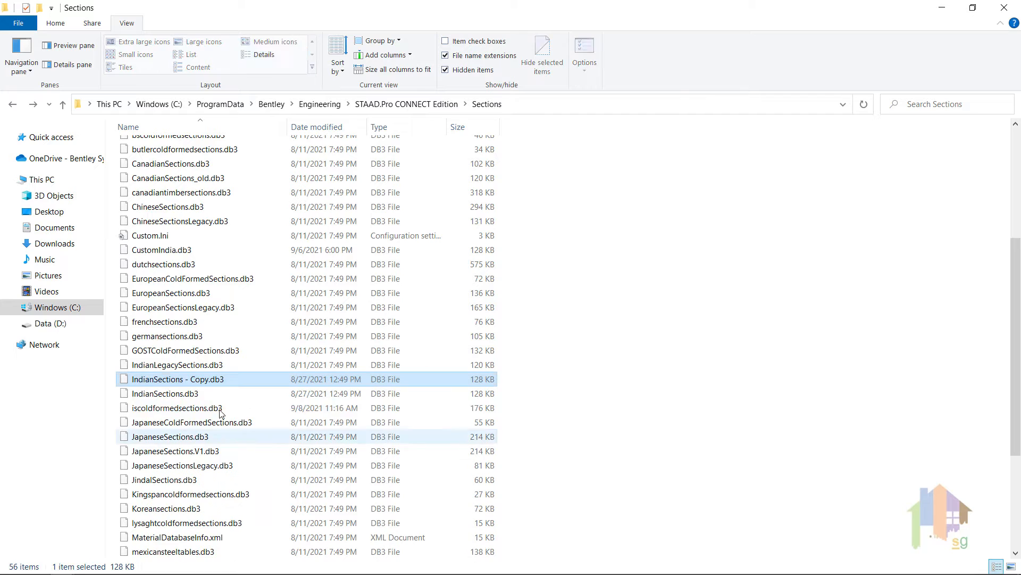
left_click(184, 381)
type("CustomIndianSections")
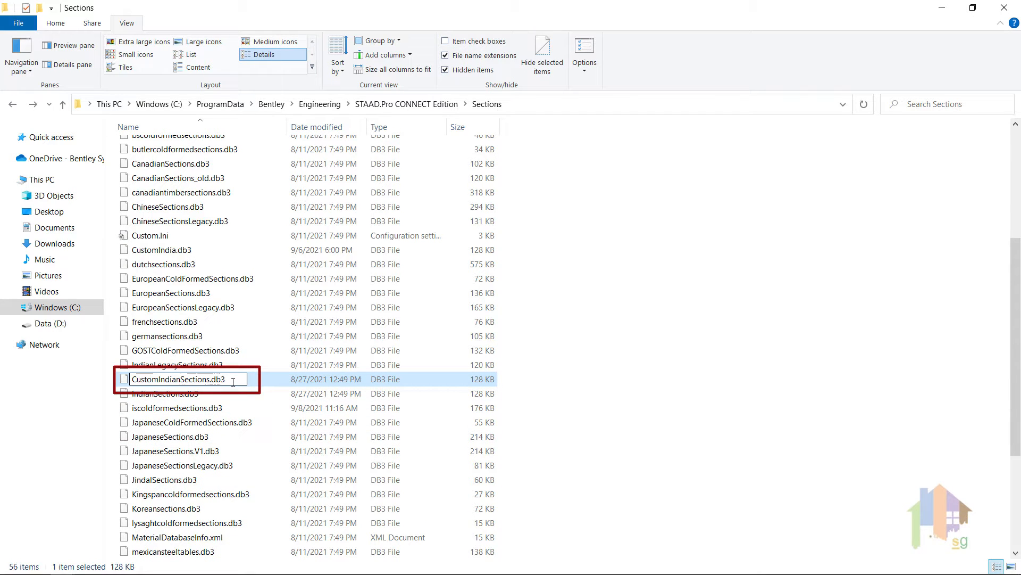
Finish renaming the copied database and open CustomIndianSections.db3 in SQLiteStudio, without making it the default app for .db3 files
key("Return")
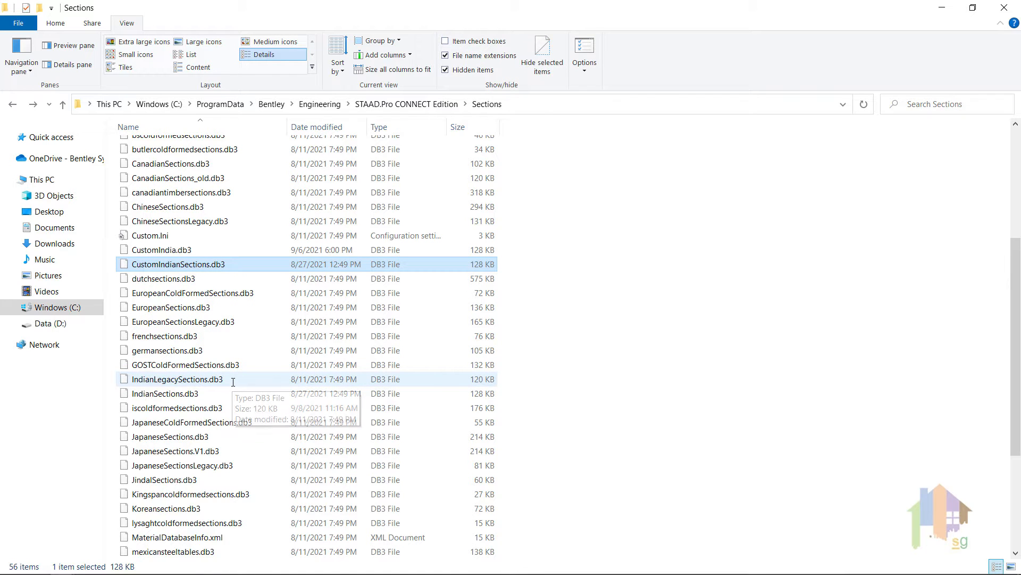
right_click(196, 267)
left_click(222, 274)
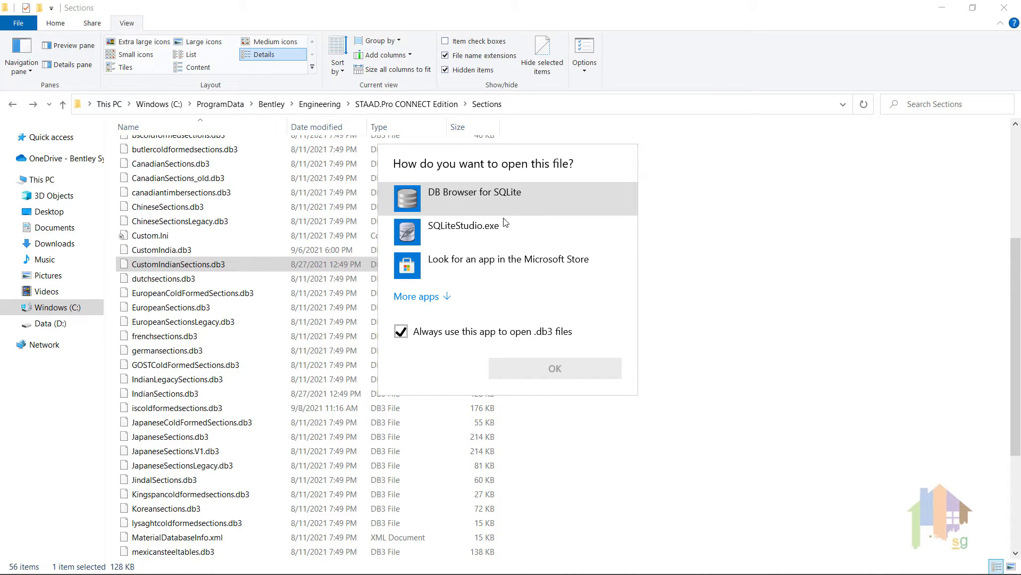
left_click(401, 331)
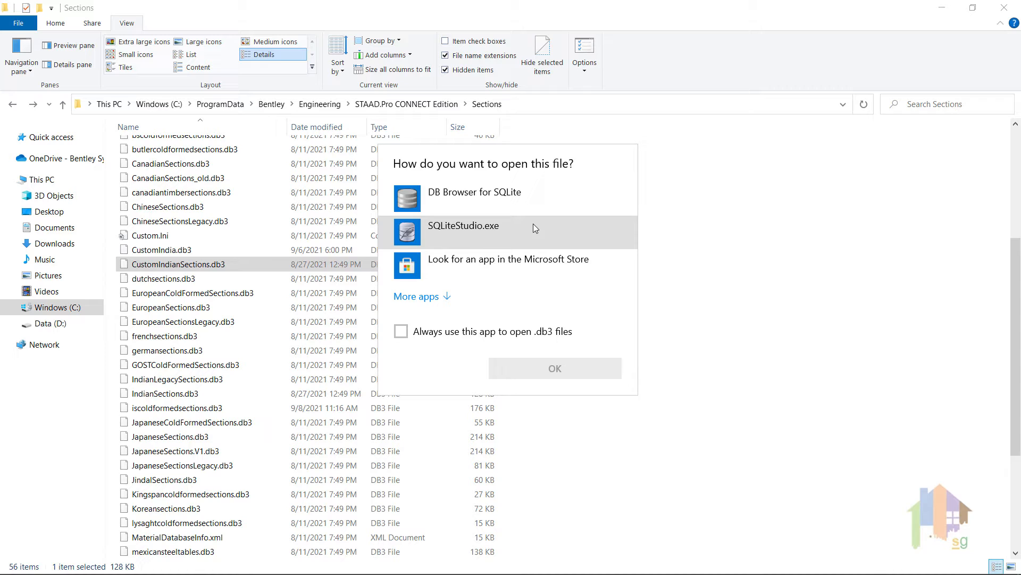
left_click(532, 228)
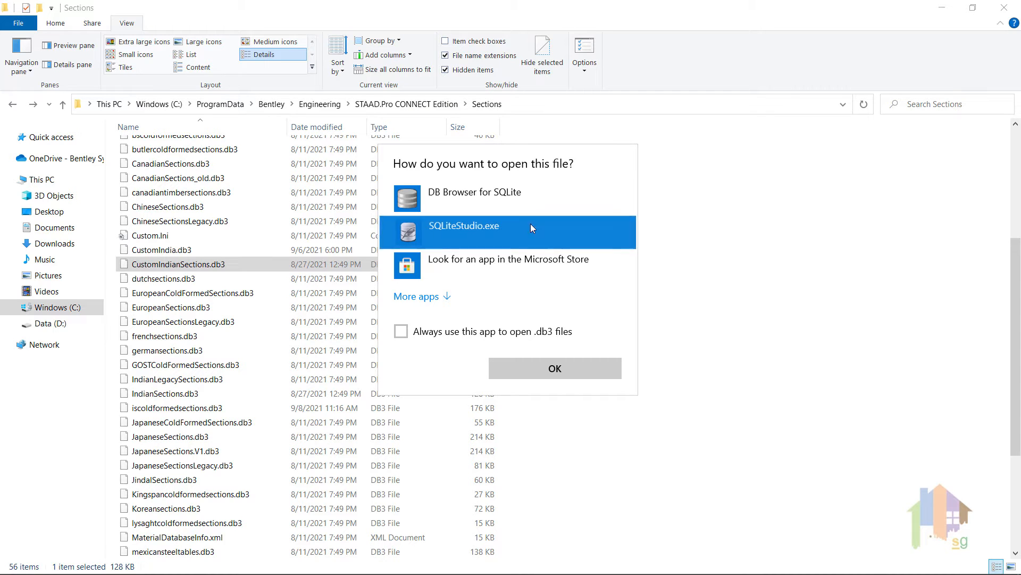
left_click(544, 367)
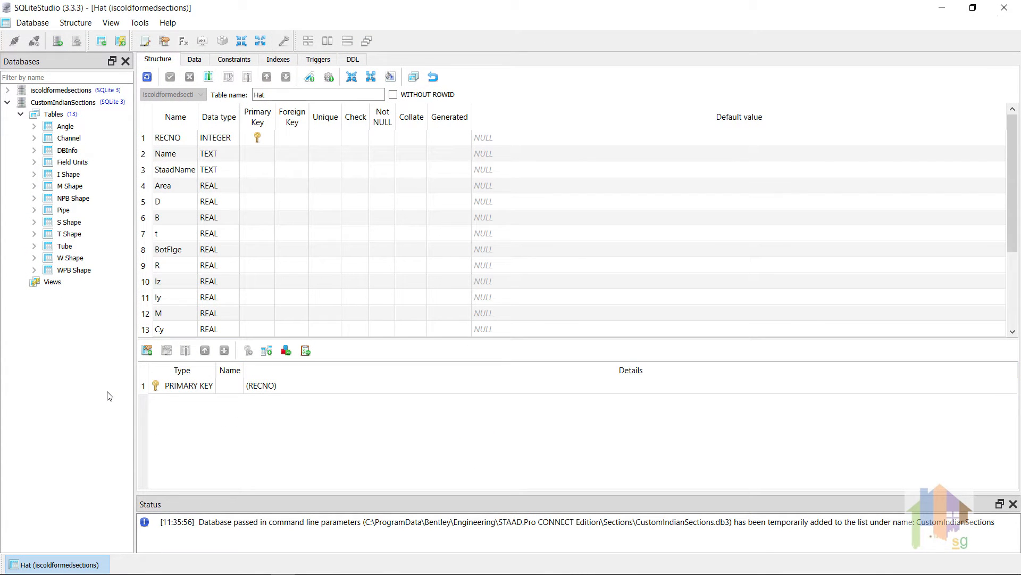
Open the DBInfo table of the CustomIndianSections database and display its data rows
left_click(85, 163)
mouse_move(86, 166)
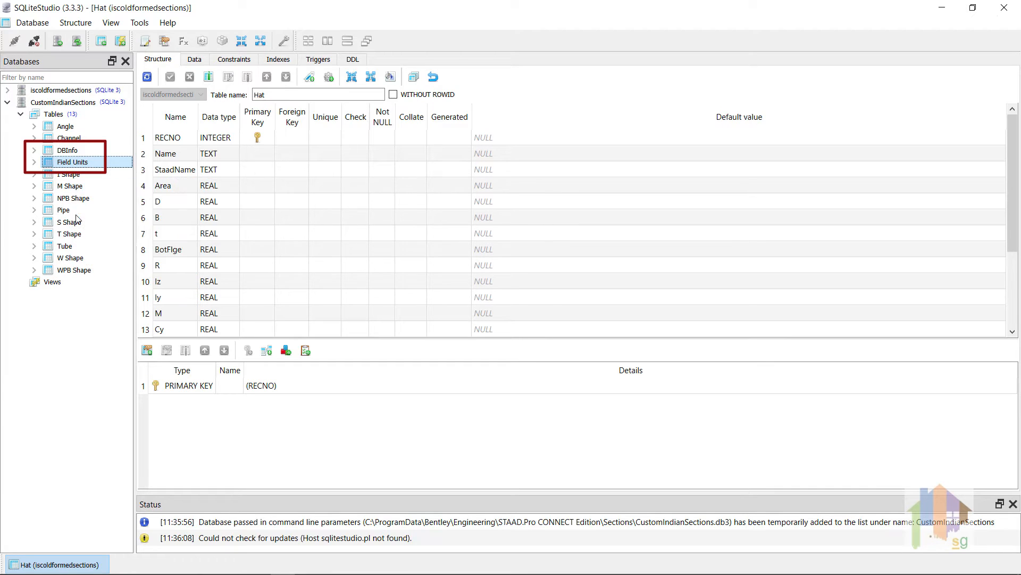
mouse_move(58, 226)
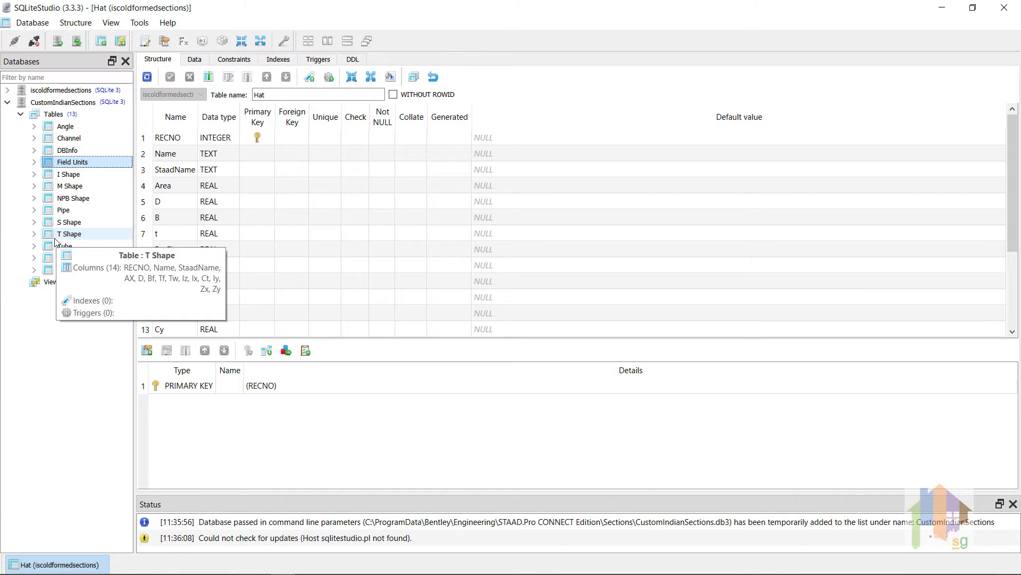
left_click(68, 151)
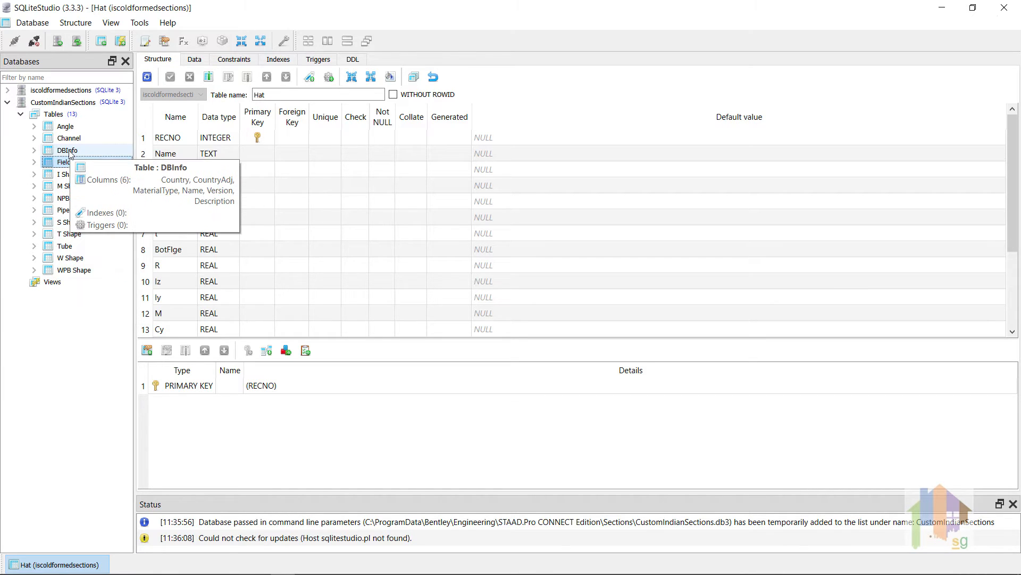
double_click(69, 153)
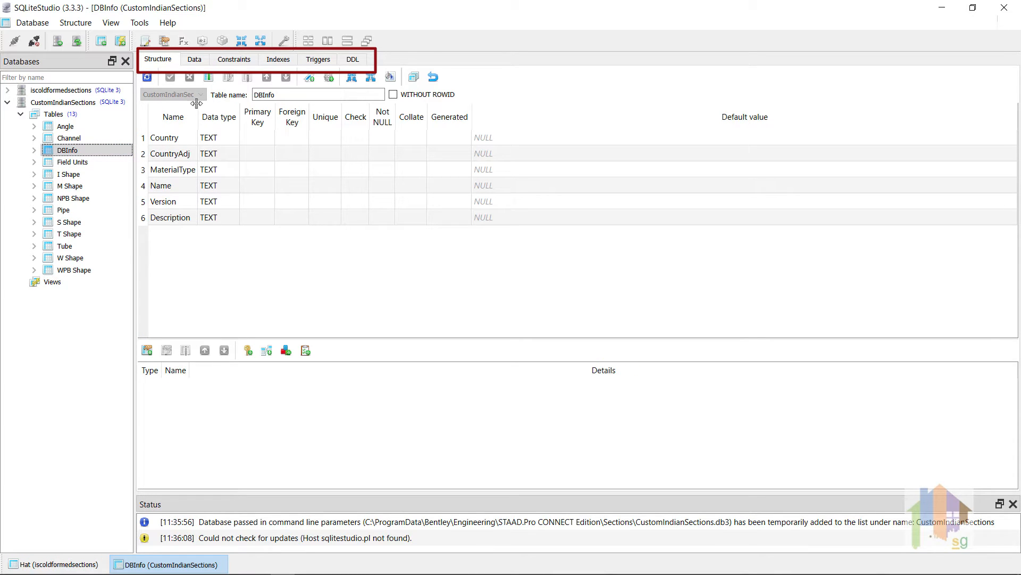
left_click(195, 60)
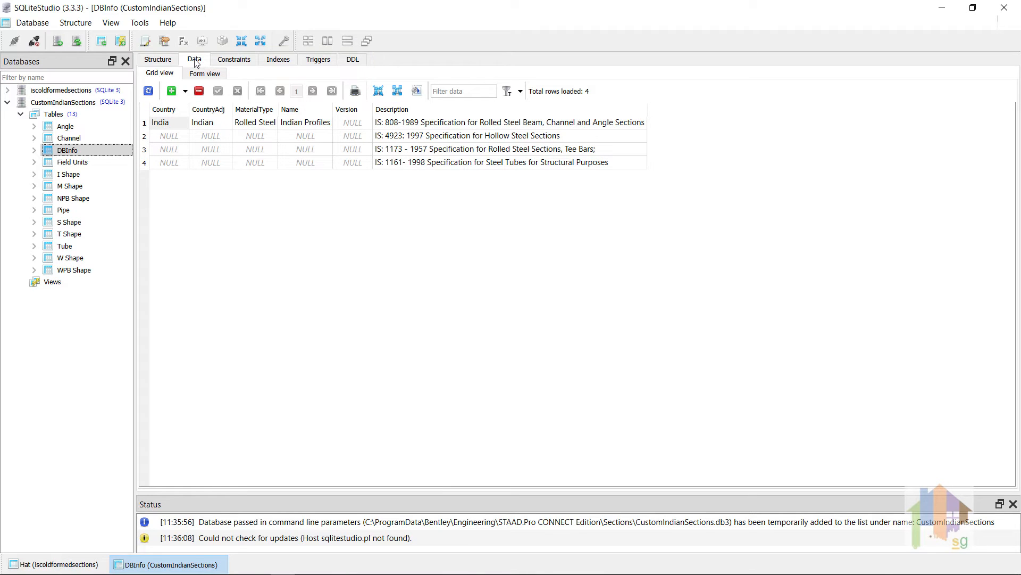
Set the Name value in the first DBInfo row to "CUstom Indian Profiles" and commit the change
left_click(177, 128)
double_click(177, 128)
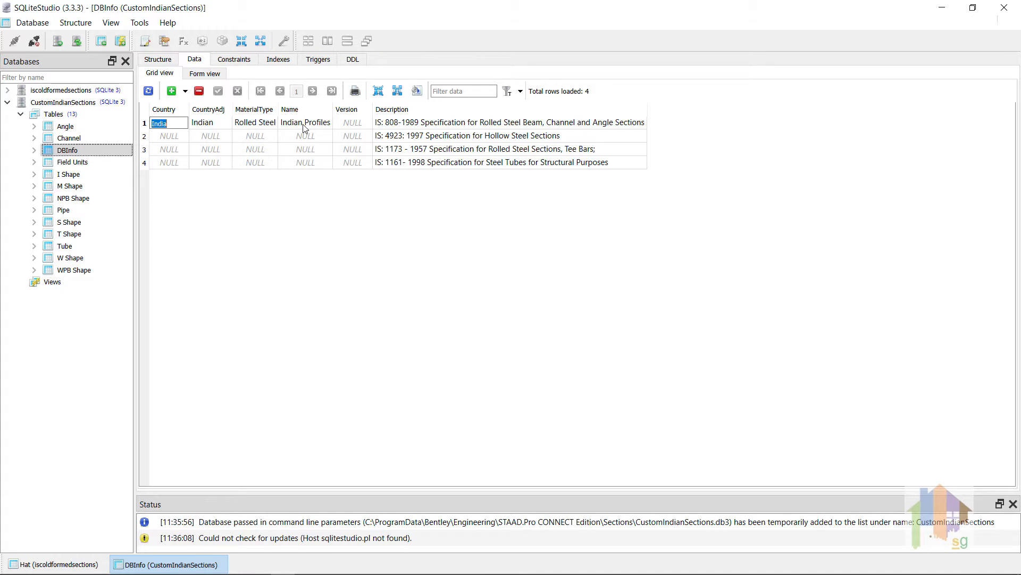
left_click(280, 126)
double_click(277, 126)
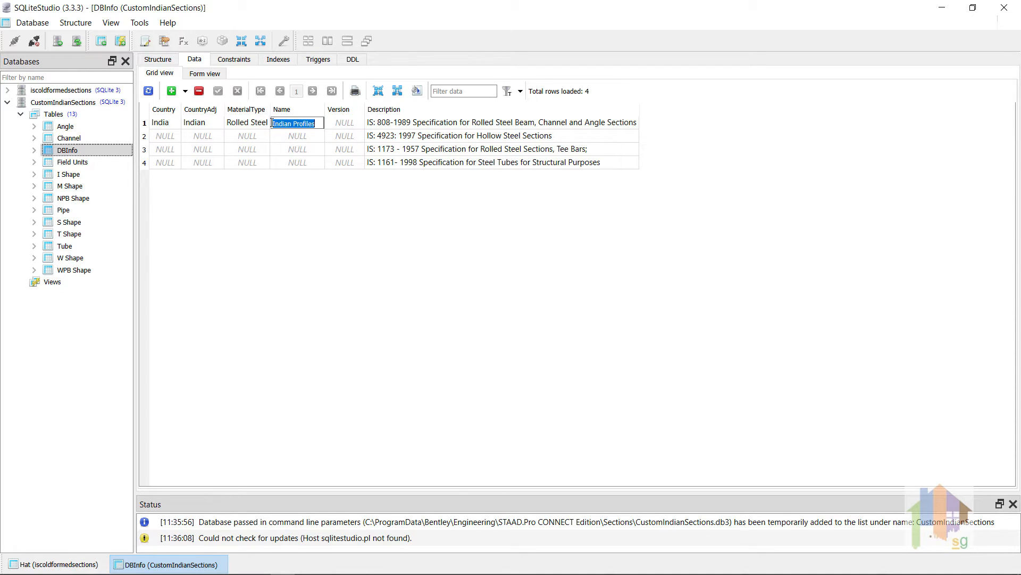
left_click(273, 123)
type("CUstom")
key("Return")
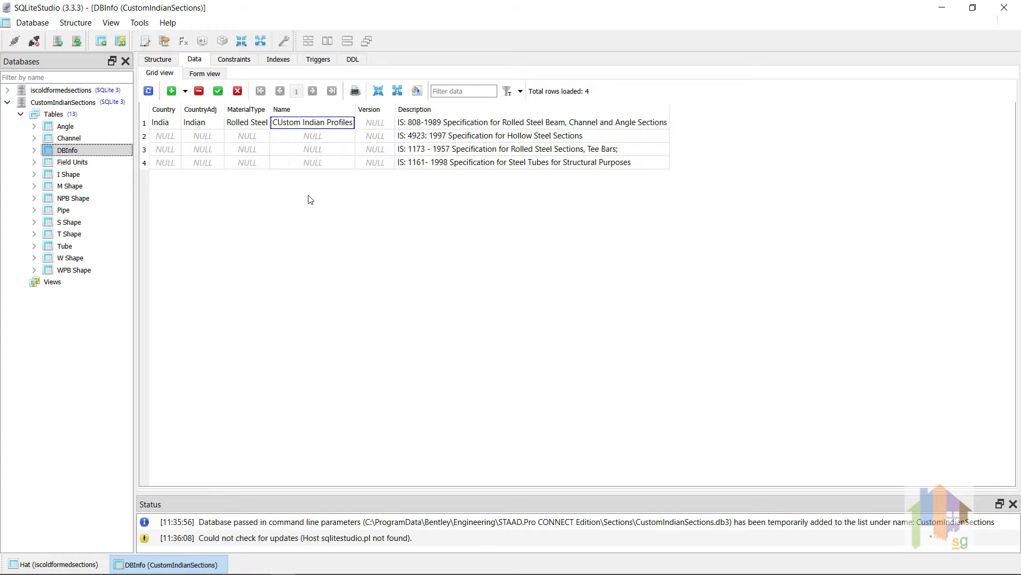
left_click(415, 124)
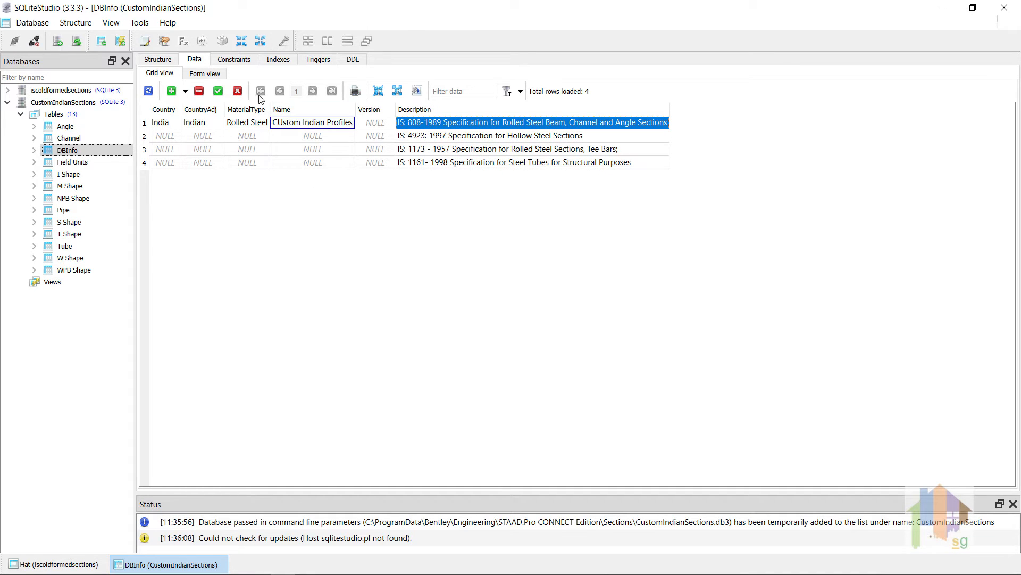
left_click(218, 91)
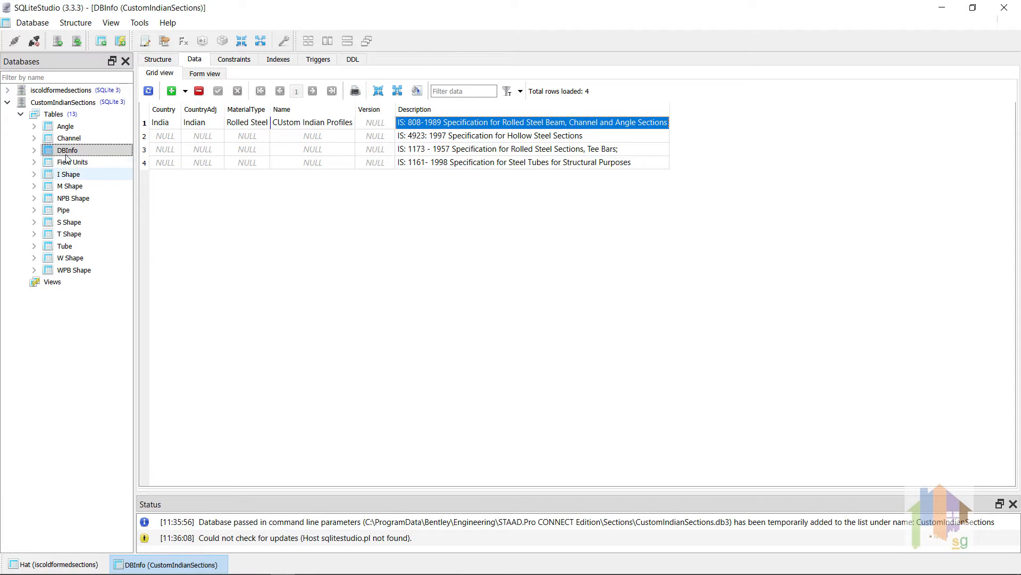
Delete the Angle, Channel, Pipe and Tube tables from the CustomIndianSections database
left_click(74, 126)
left_click(69, 139, "ctrl")
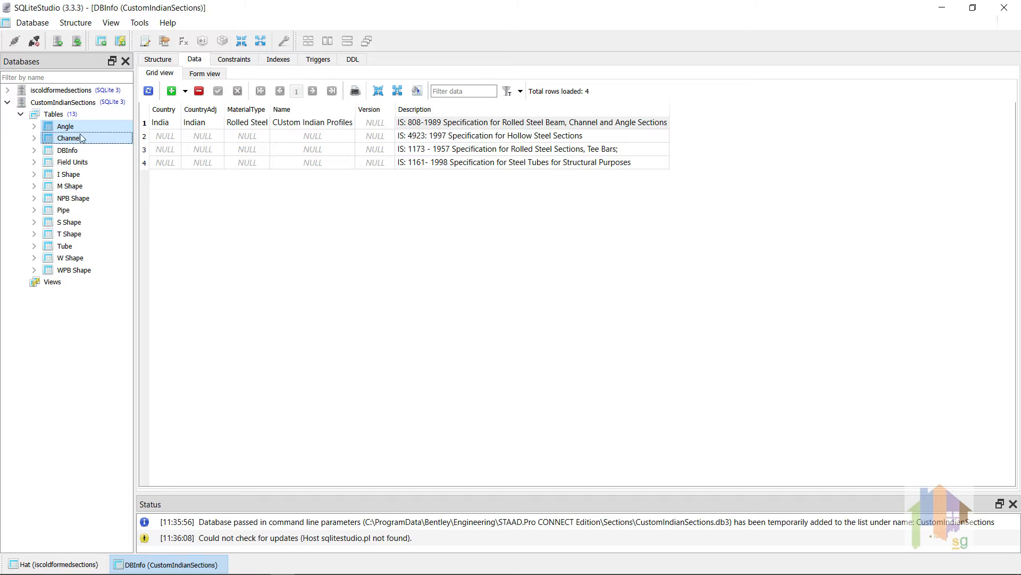
left_click(76, 212, "ctrl")
left_click(77, 246, "ctrl")
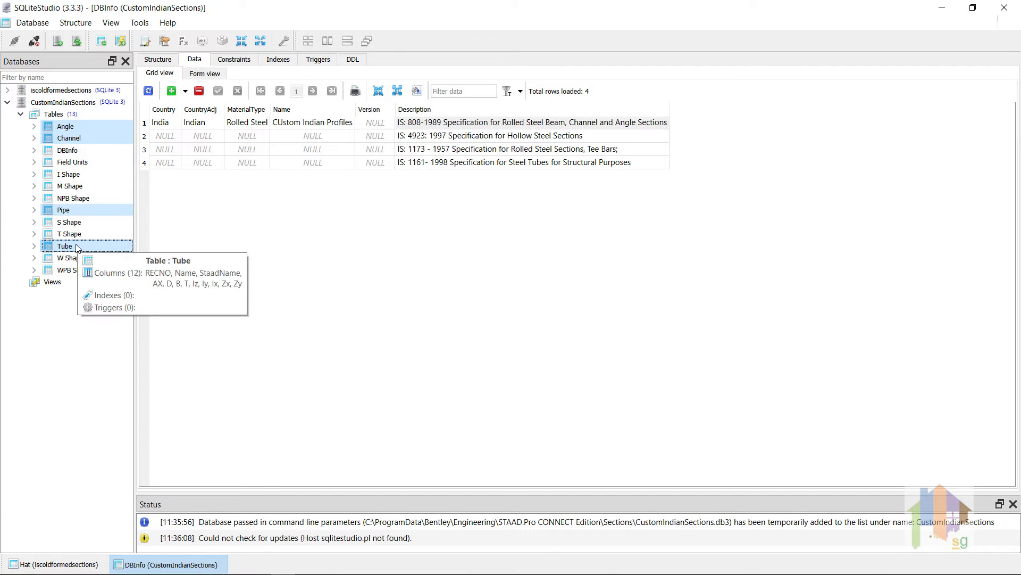
right_click(77, 247)
left_click(122, 282)
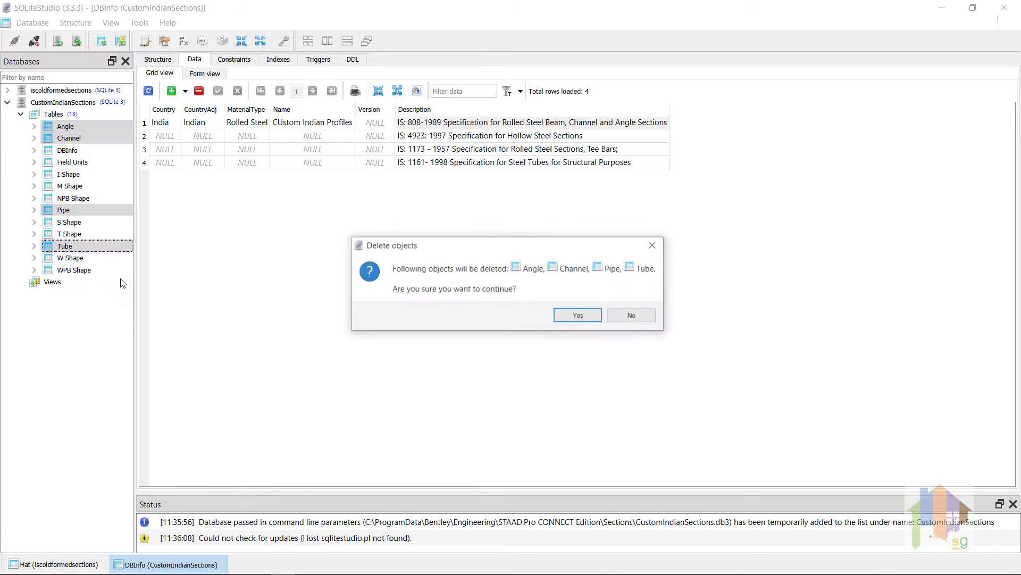
left_click(571, 318)
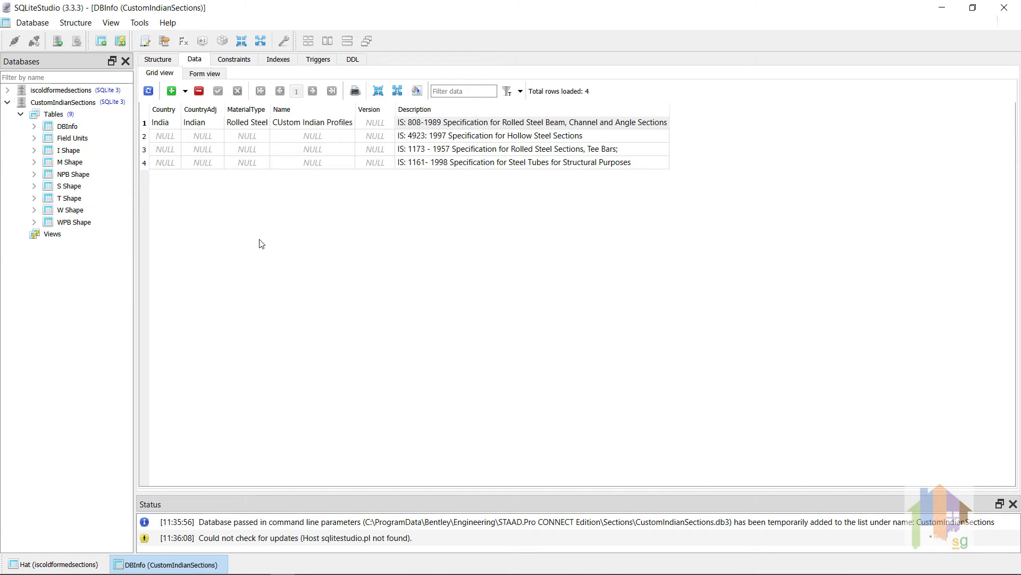
Delete the Angle, Channel, Pipe and Tube rows from the Field Units table data and commit the deletion
left_click(75, 140)
double_click(75, 140)
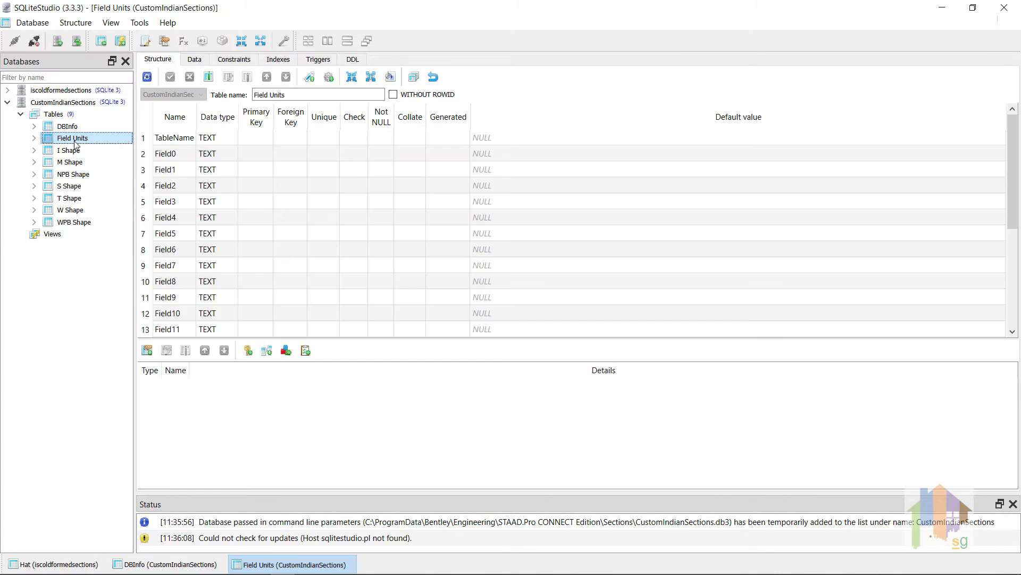
left_click(195, 59)
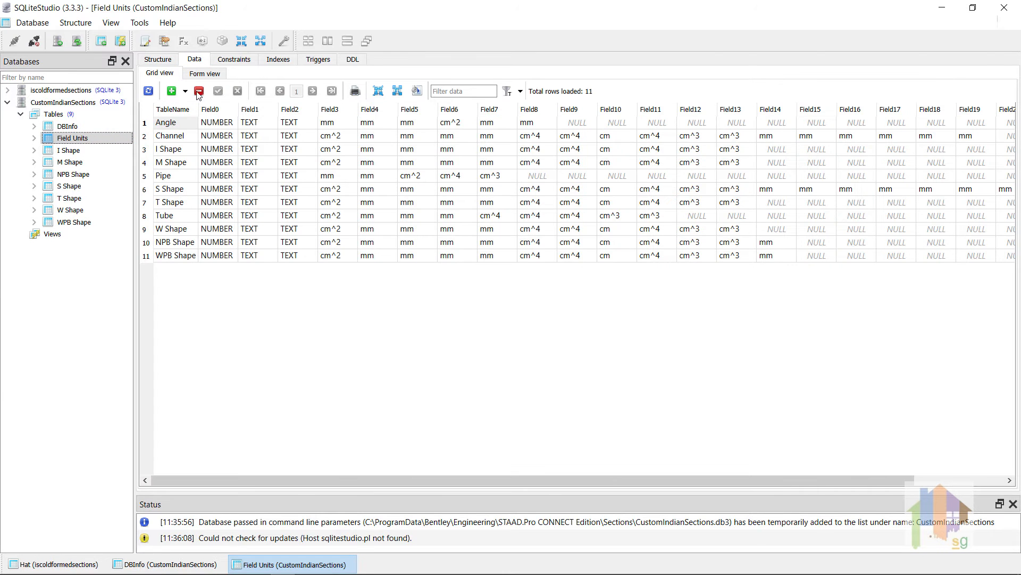
left_click_drag(170, 123, 176, 140)
left_click(179, 178, "ctrl")
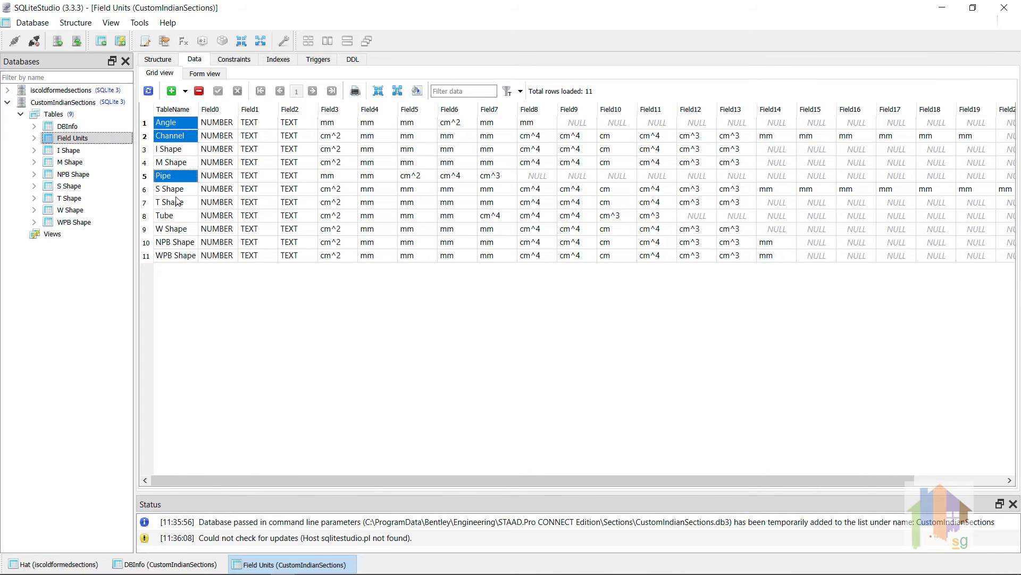
left_click(178, 215, "ctrl")
left_click(199, 91)
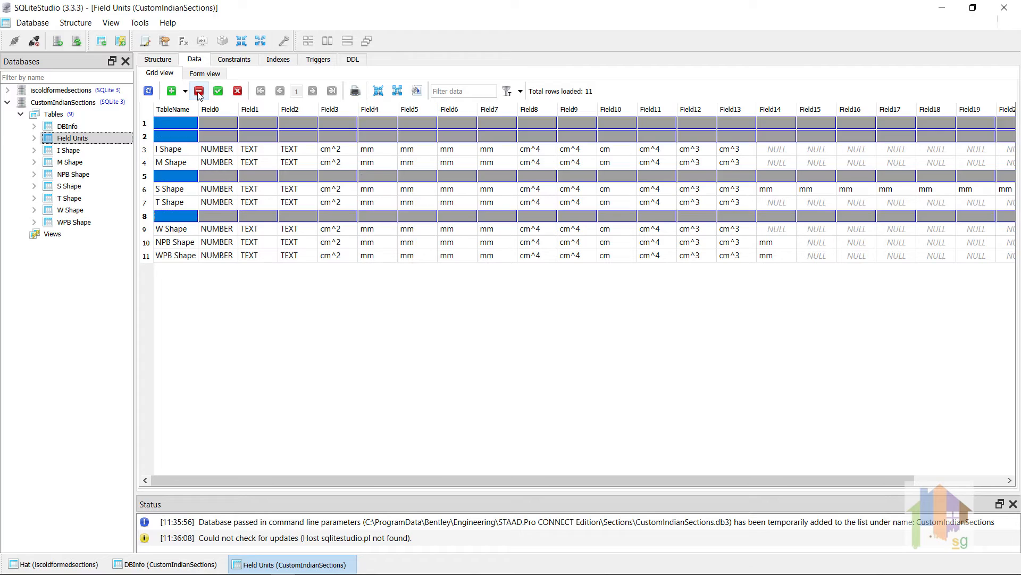
left_click(230, 287)
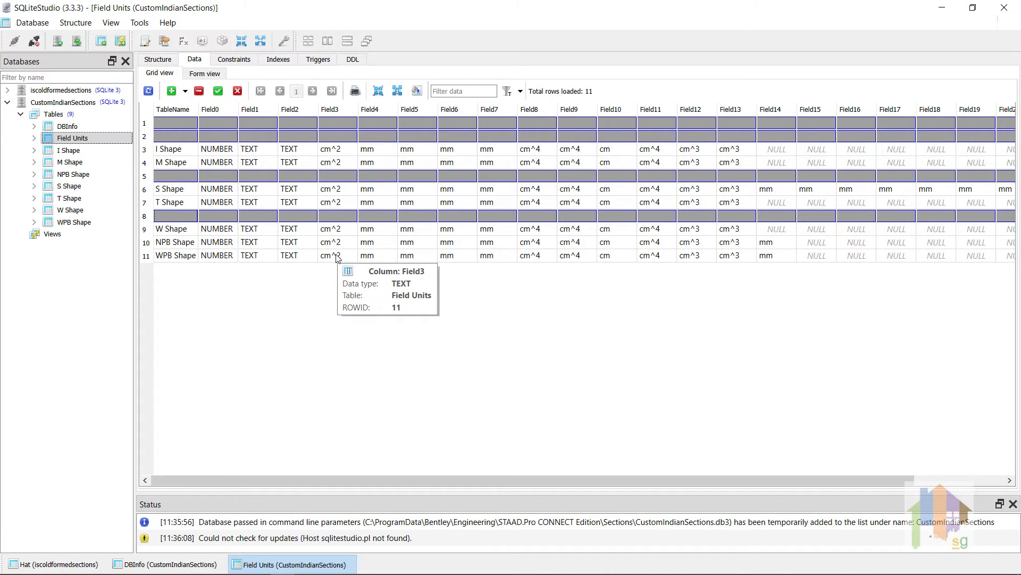
left_click(218, 91)
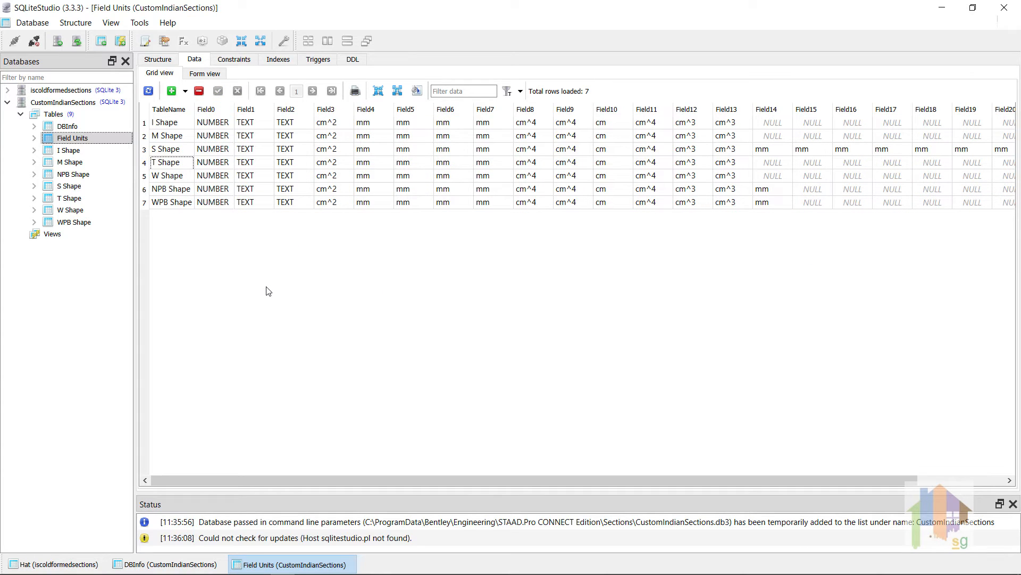
Display the S Shape table's data and sort its rows by StaadName
double_click(76, 190)
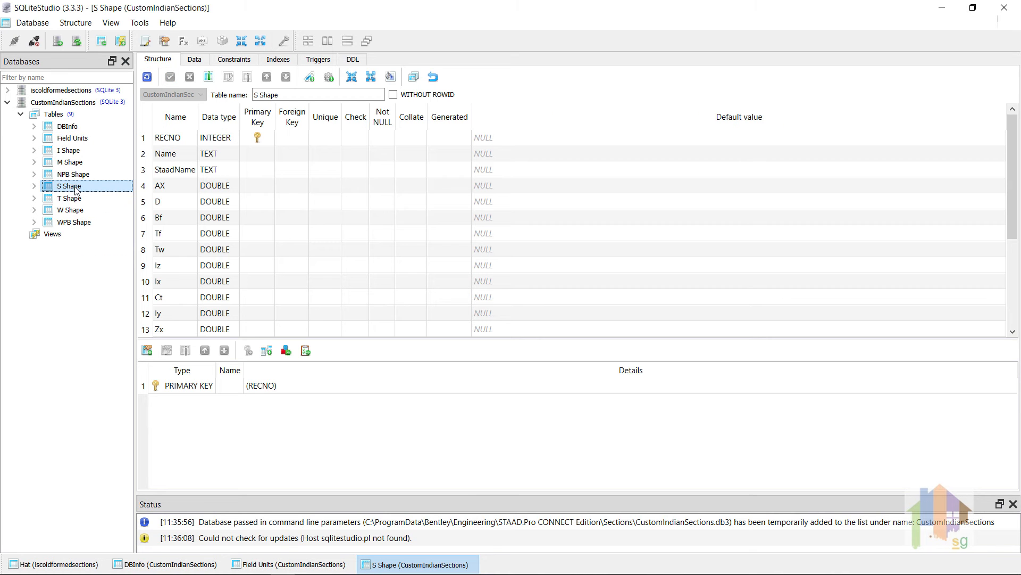
left_click(194, 60)
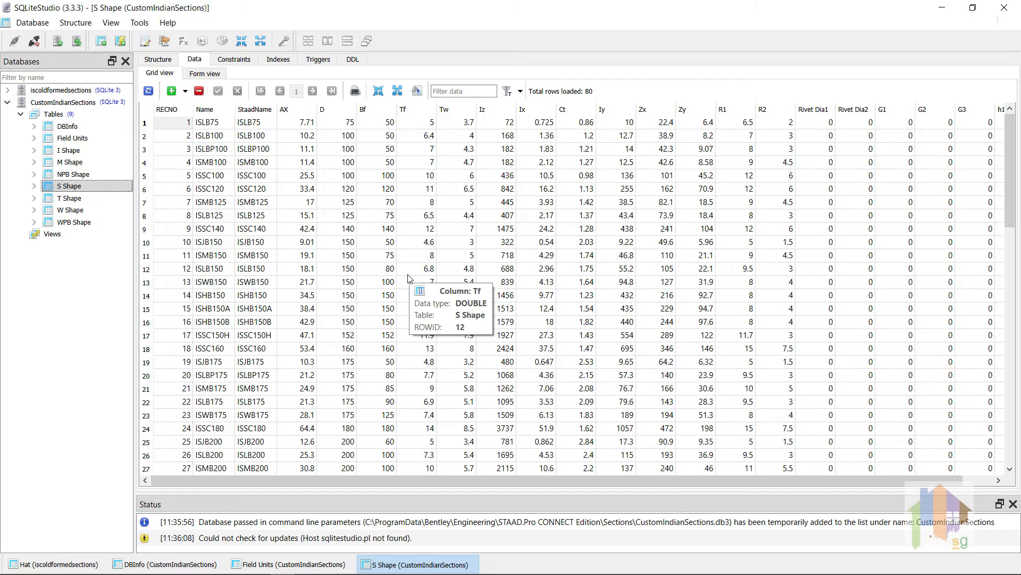
scroll(410, 277, "down", 3)
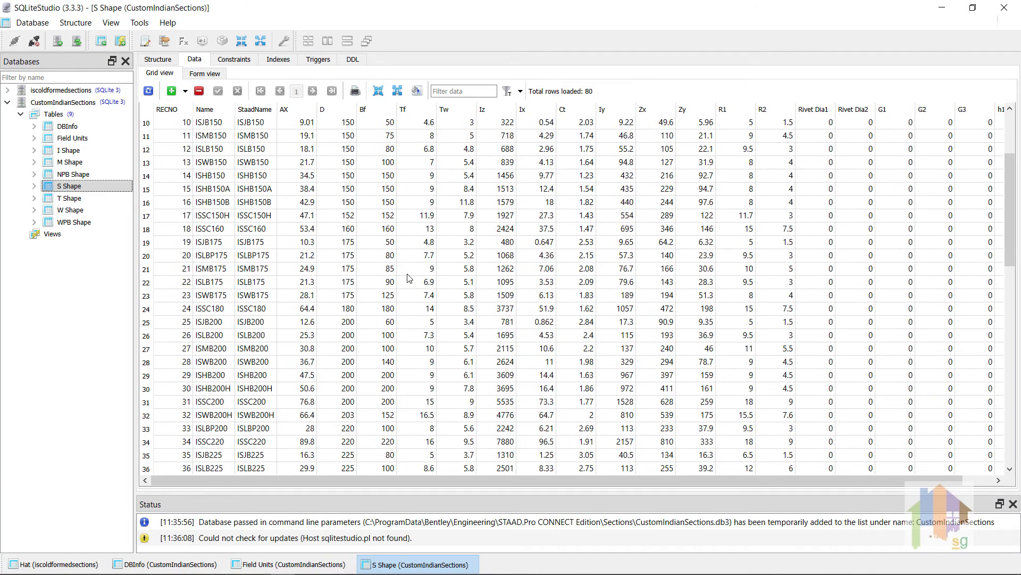
scroll(409, 277, "up", 3)
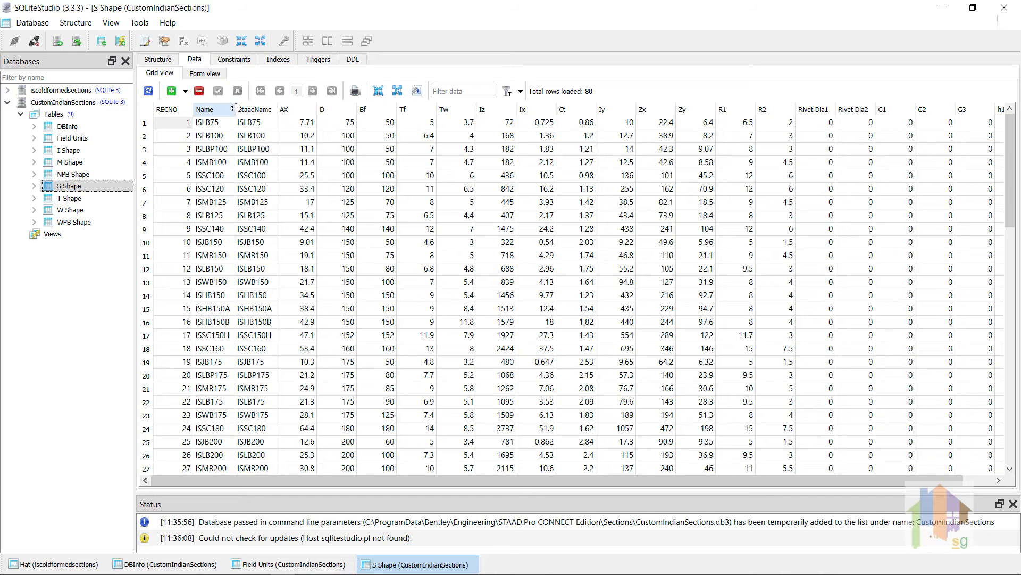
left_click(259, 111)
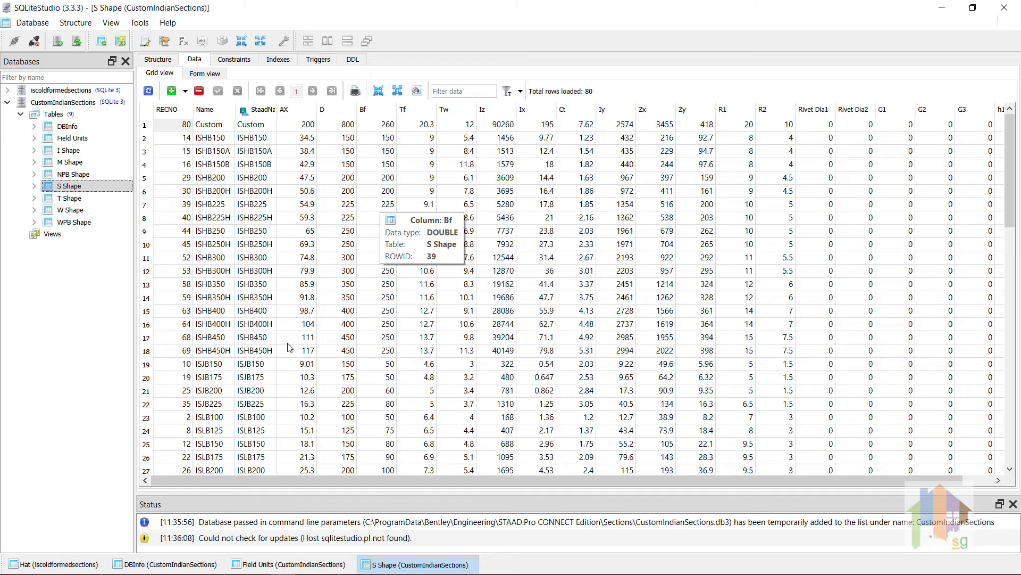
Delete the ISJB, ISLB, ISLBP and ISSC section rows from the S Shape table and sort the remaining rows by RECNO
left_click(267, 366)
scroll(318, 368, "down", 2)
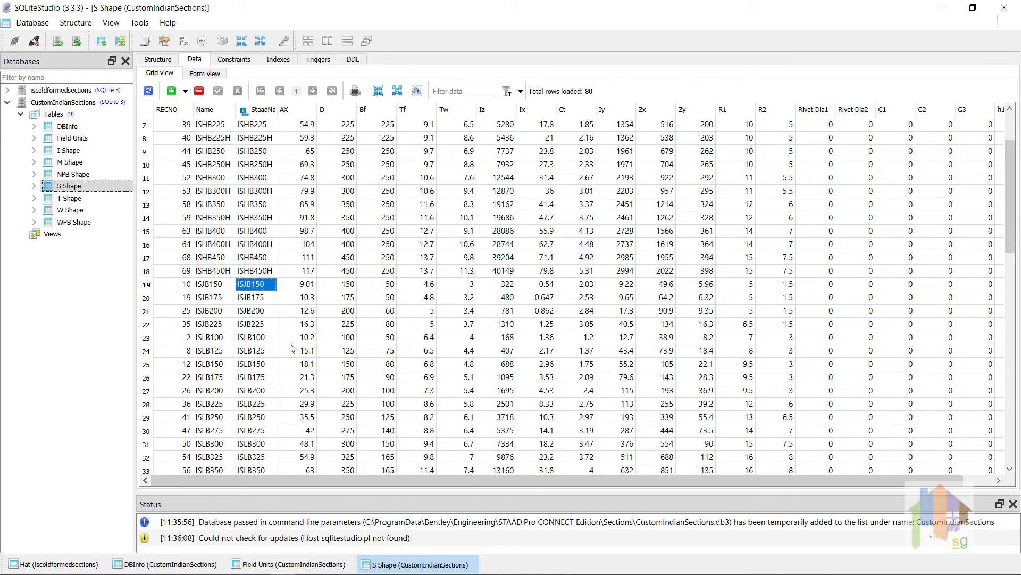
left_click(146, 284)
scroll(146, 290, "down", 3)
scroll(146, 308, "down", 3)
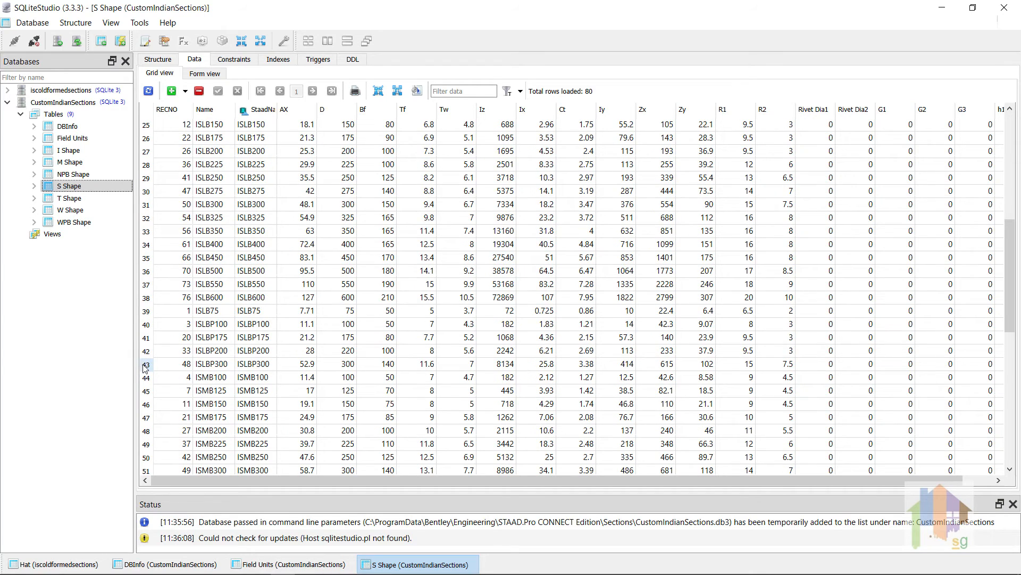
left_click(145, 367, "shift")
key("Delete")
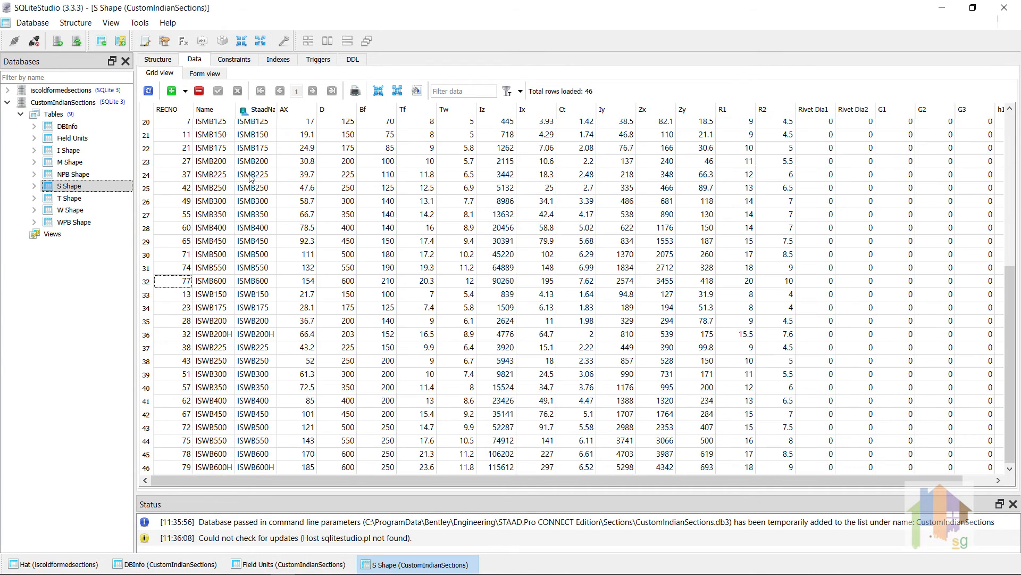
scroll(250, 177, "up", 7)
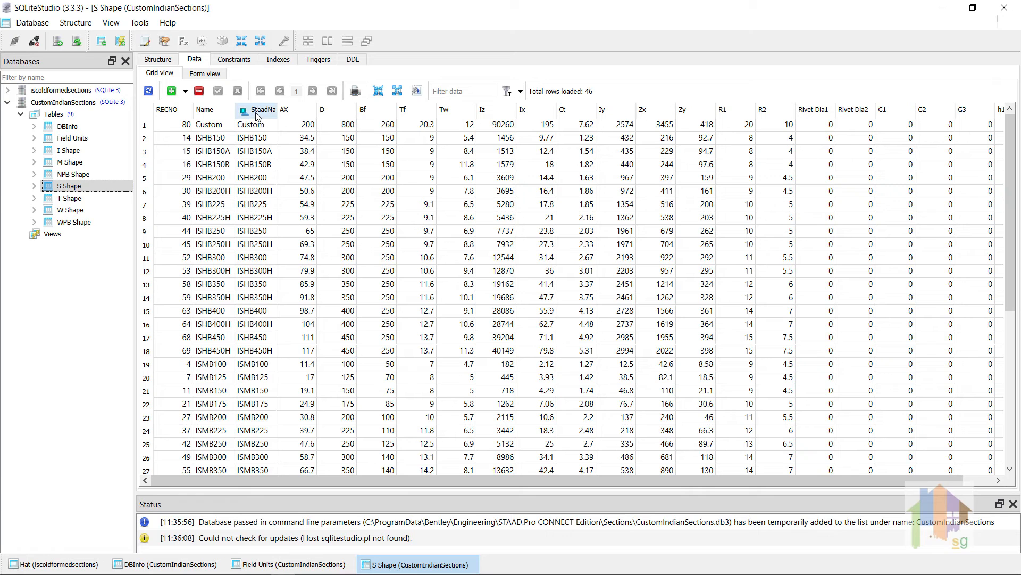
left_click(175, 109)
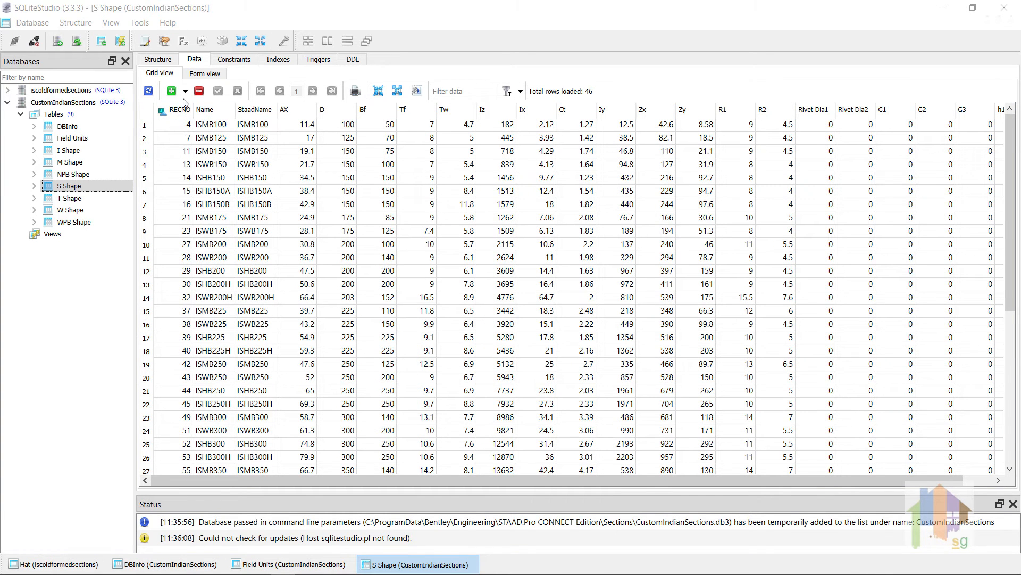
Insert 10 empty rows at the end of the S Shape table's data
left_click(185, 92)
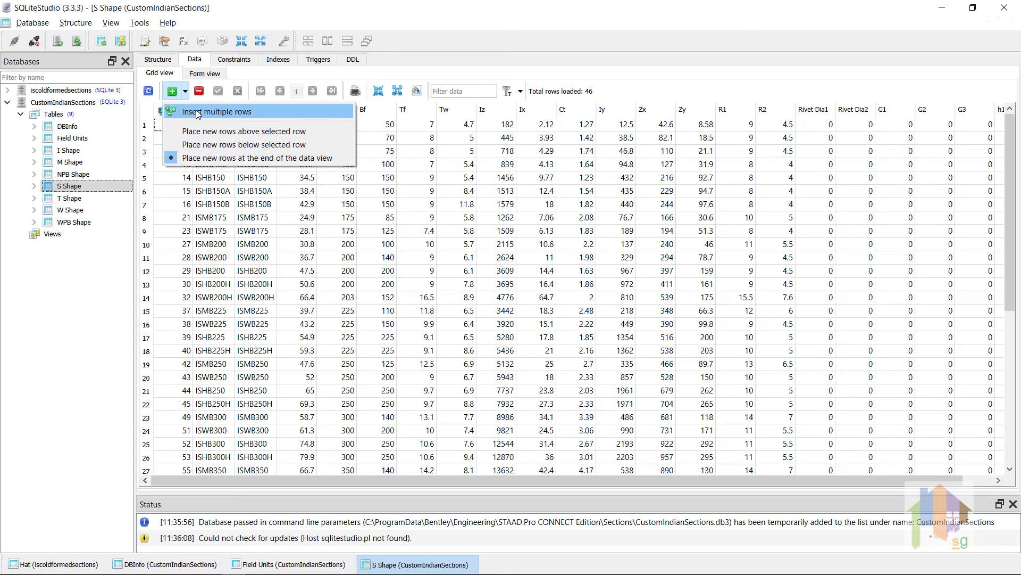
left_click(198, 112)
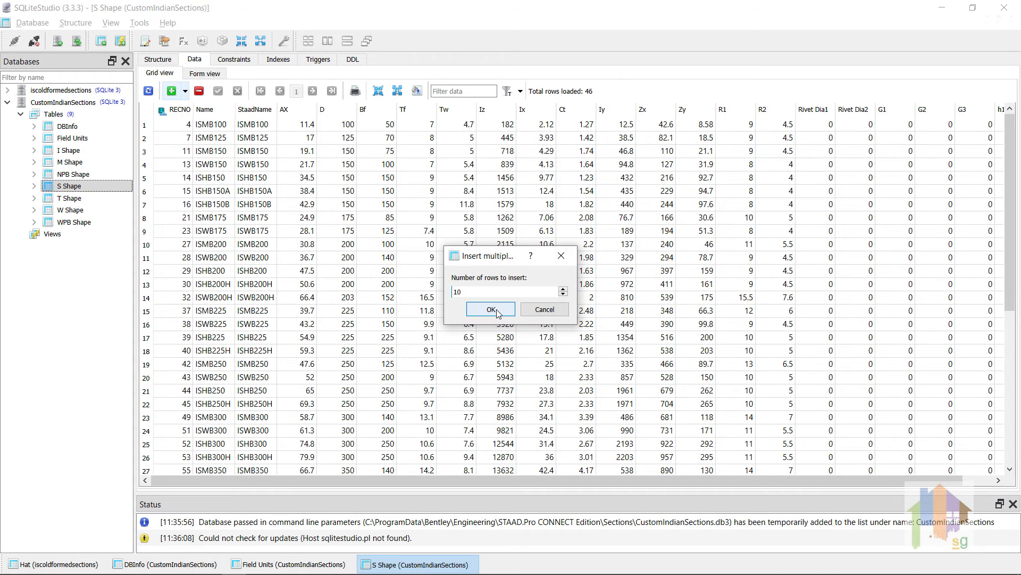
left_click(490, 309)
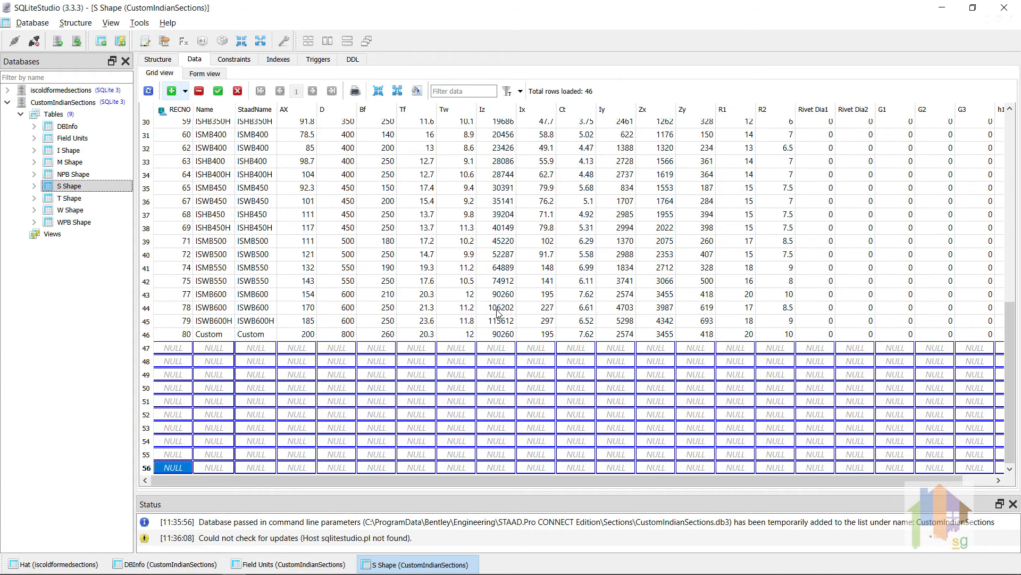
Copy the first ten section rows of the NPB Shape table into the empty rows of the S Shape table
double_click(76, 175)
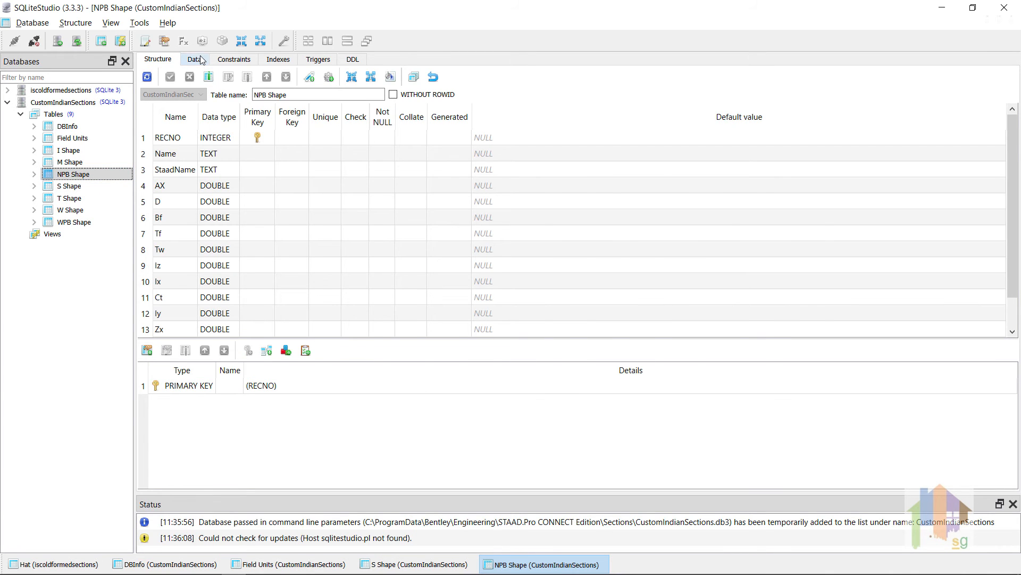
left_click(195, 59)
left_click_drag(145, 123, 151, 246)
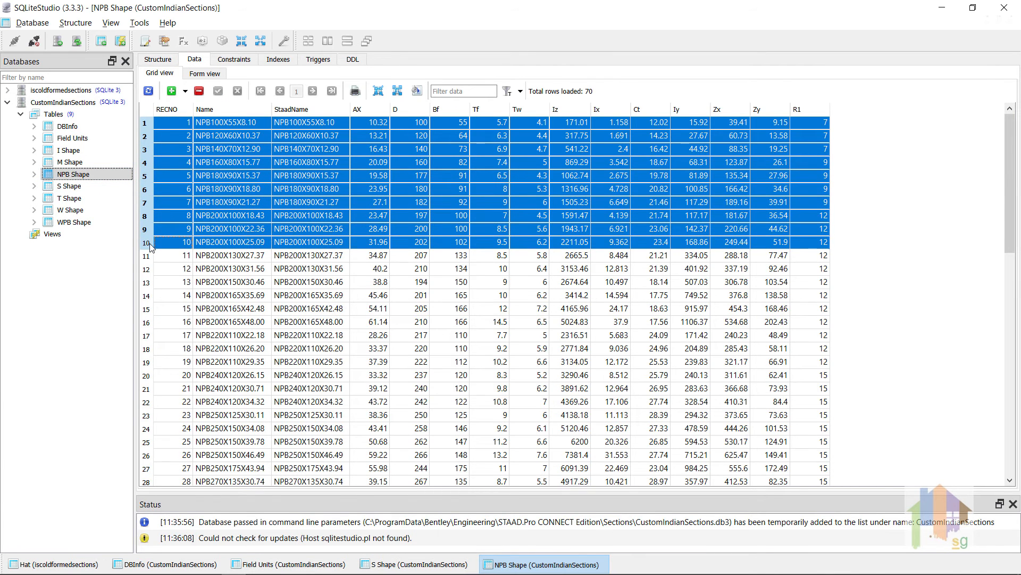
double_click(72, 186)
left_click(170, 349)
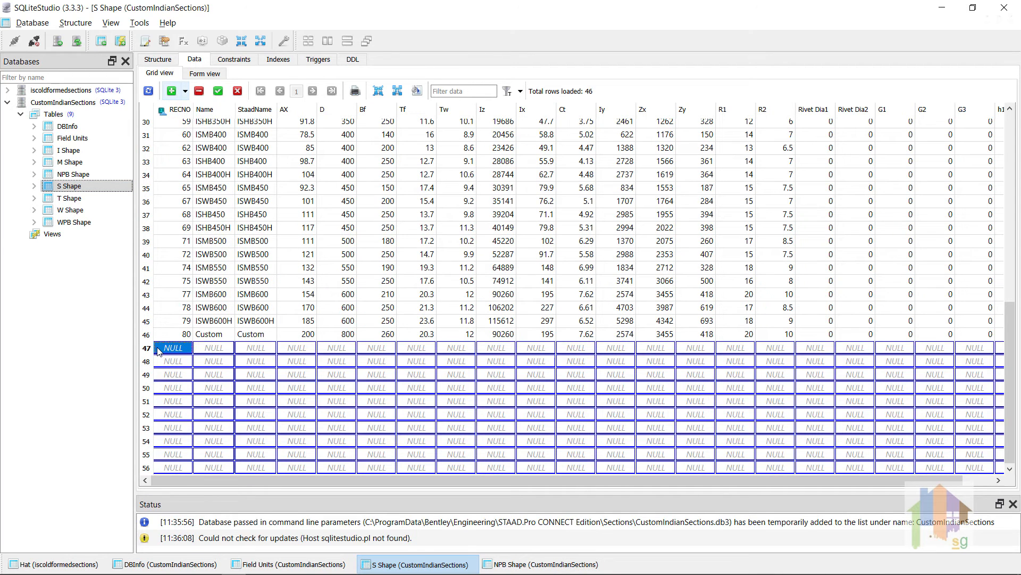
key("ctrl+v")
Complete the pasted rows with RECNO 81 to 90 and 0 in columns R2 through h1, and commit them
left_click(170, 365)
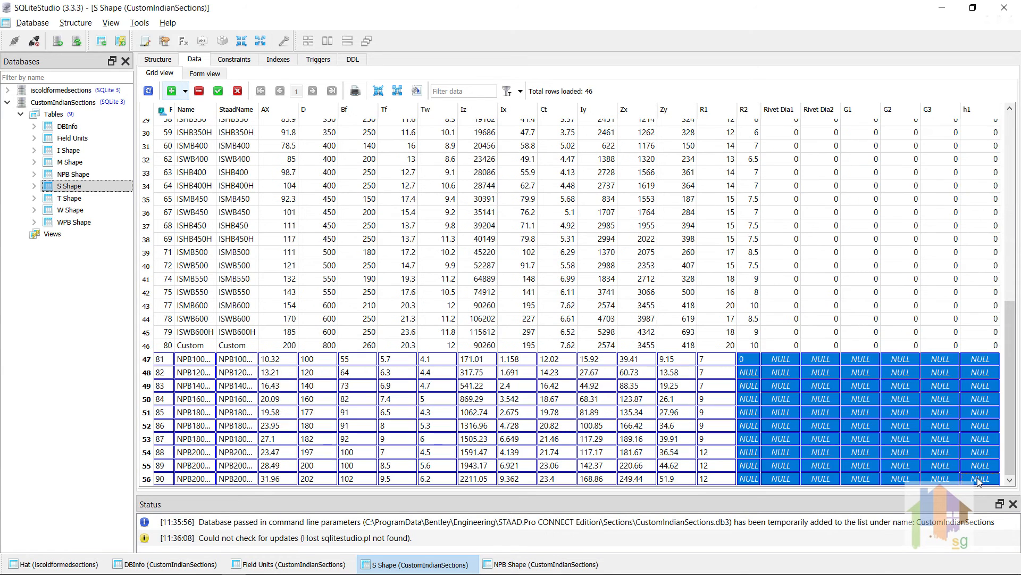
key("ctrl+v")
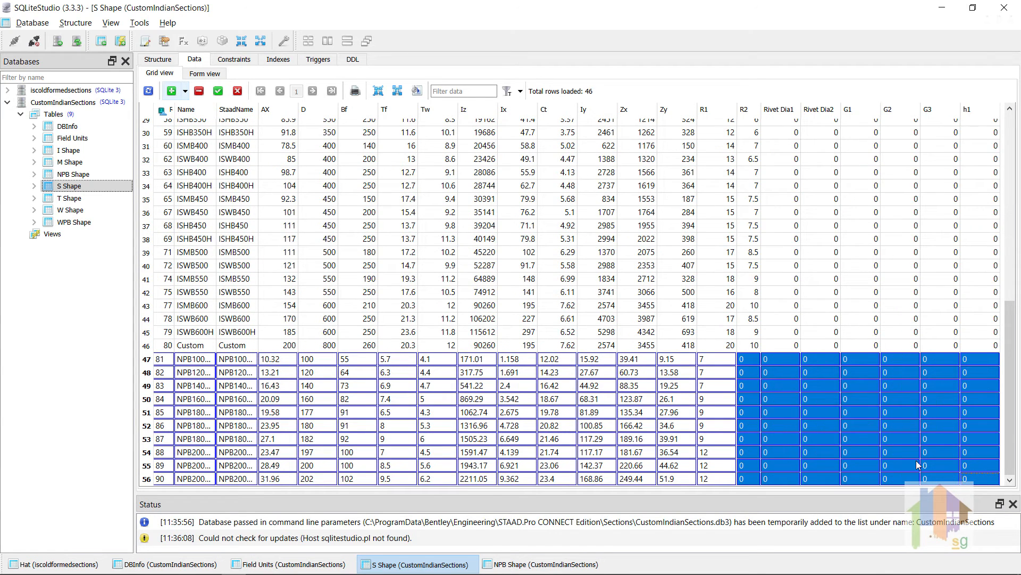
left_click(862, 428)
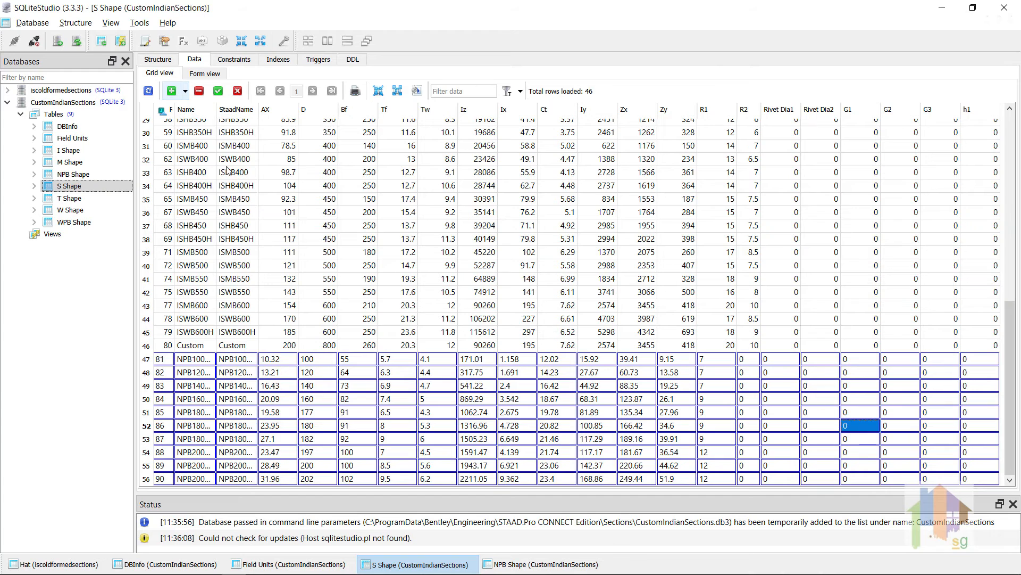
left_click(219, 92)
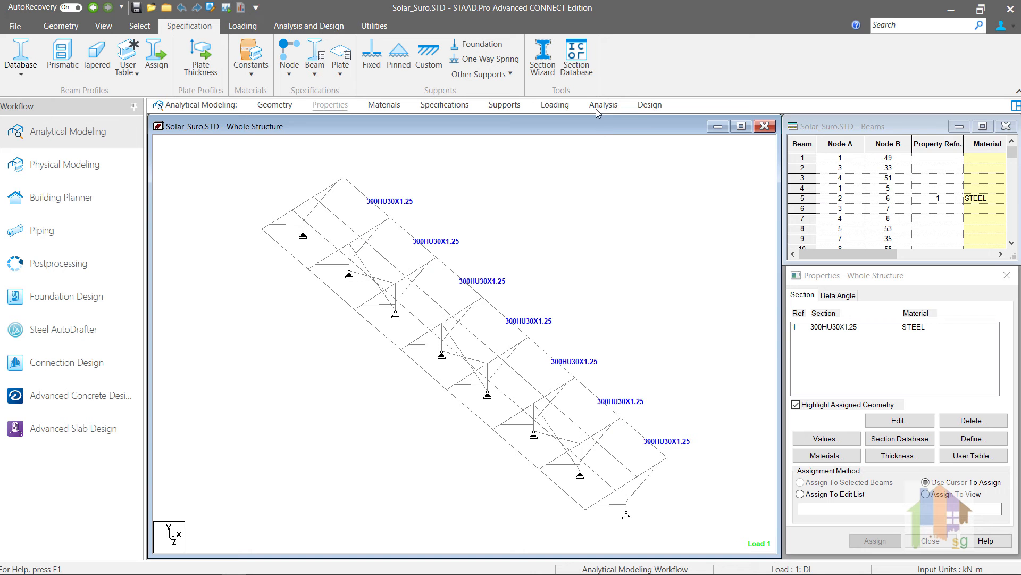
In STAAD.Pro's Section Database Manager, import CustomIndianSections.db3 as a custom profile table for India named "CUstom Indian Profiles"
left_click(580, 66)
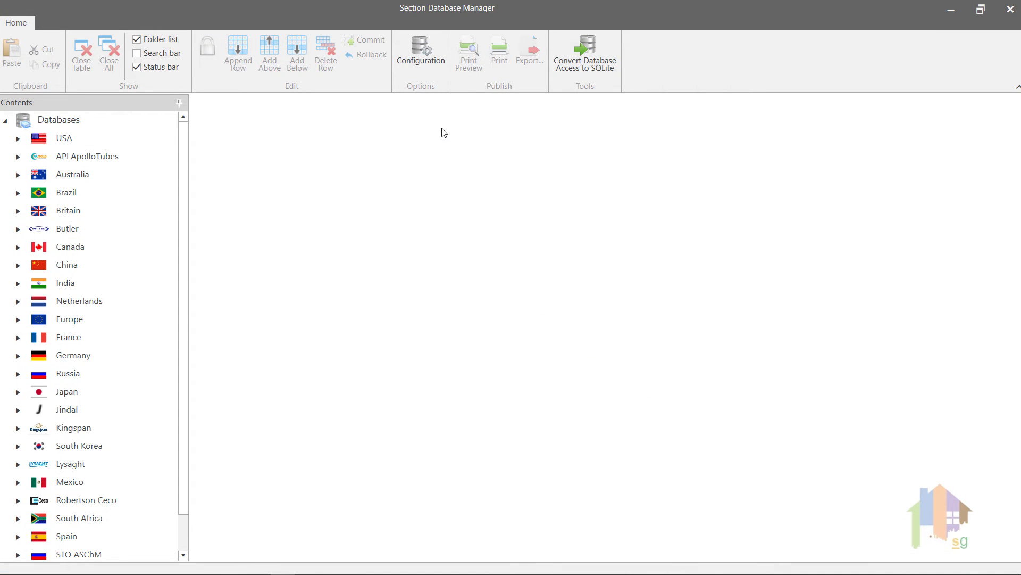
left_click(427, 62)
left_click(427, 63)
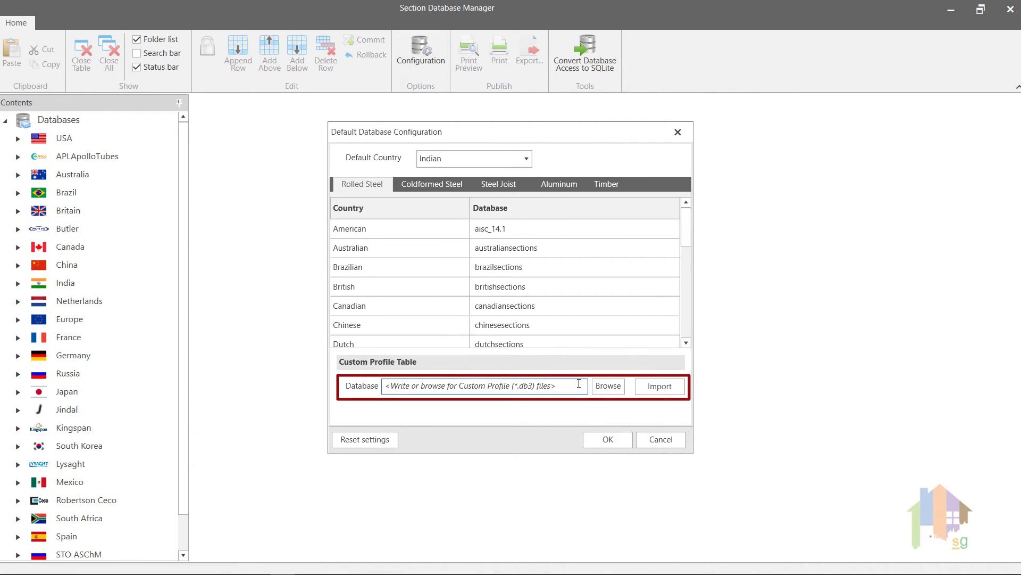
left_click(604, 384)
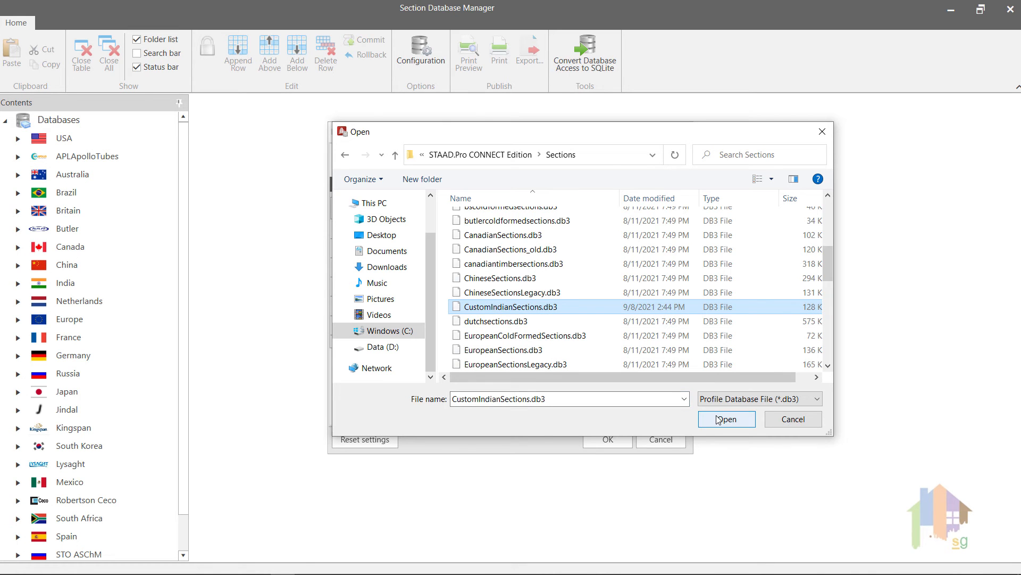
left_click(719, 419)
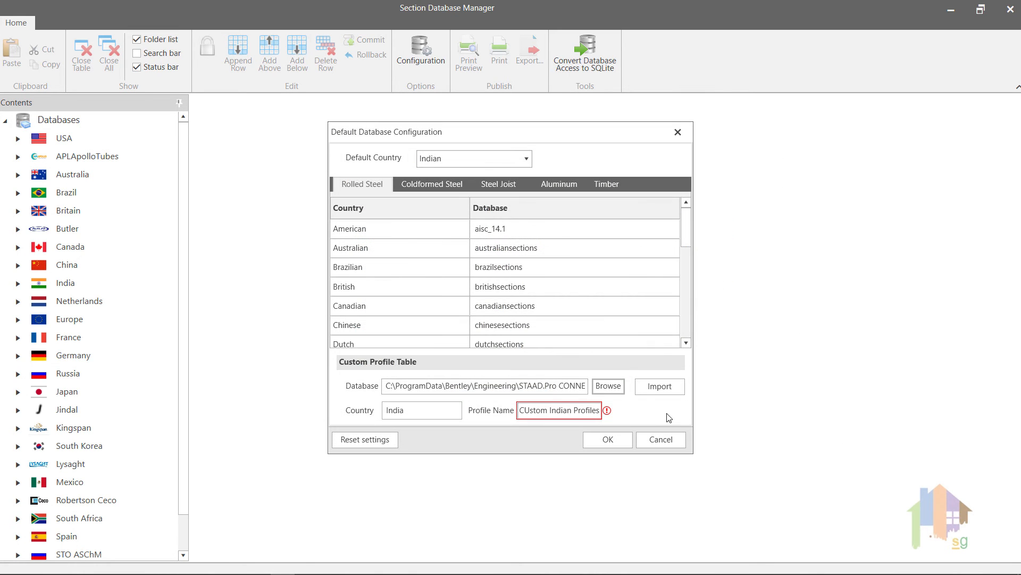
left_click(533, 411)
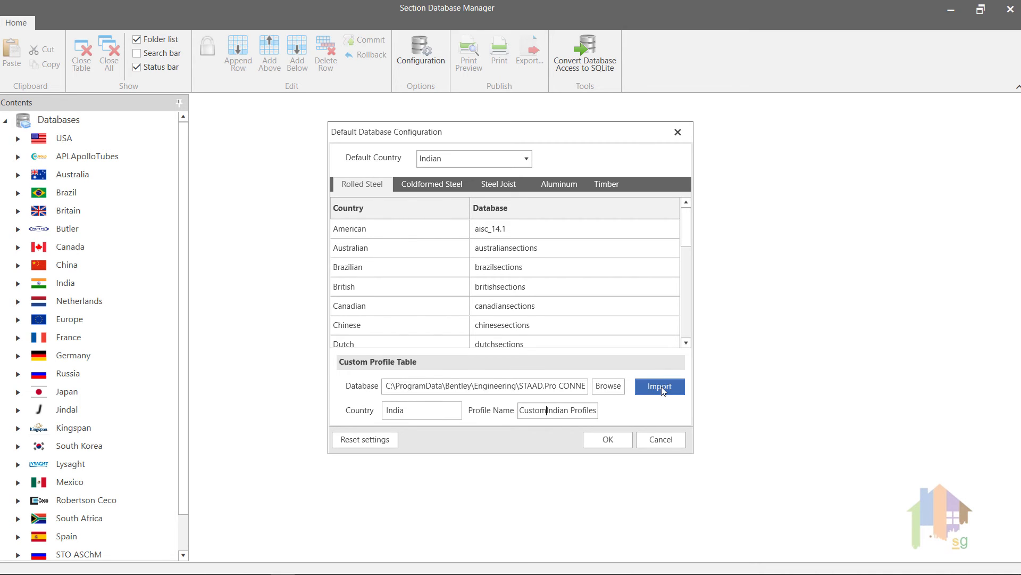
left_click(660, 387)
Set the default rolled steel database for Indian to customindiansections and apply the configuration
scroll(652, 290, "down", 2)
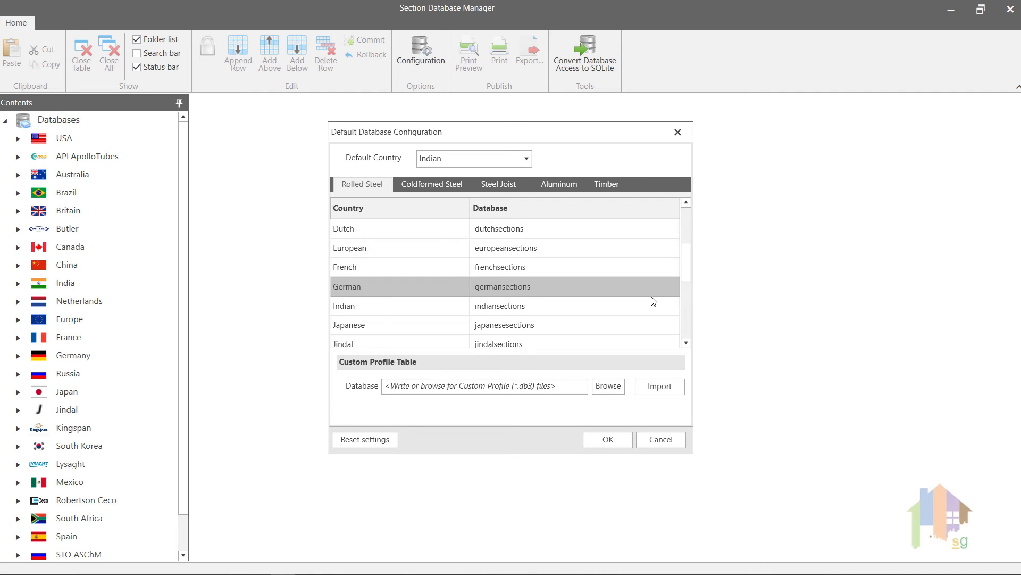
scroll(653, 301, "down", 1)
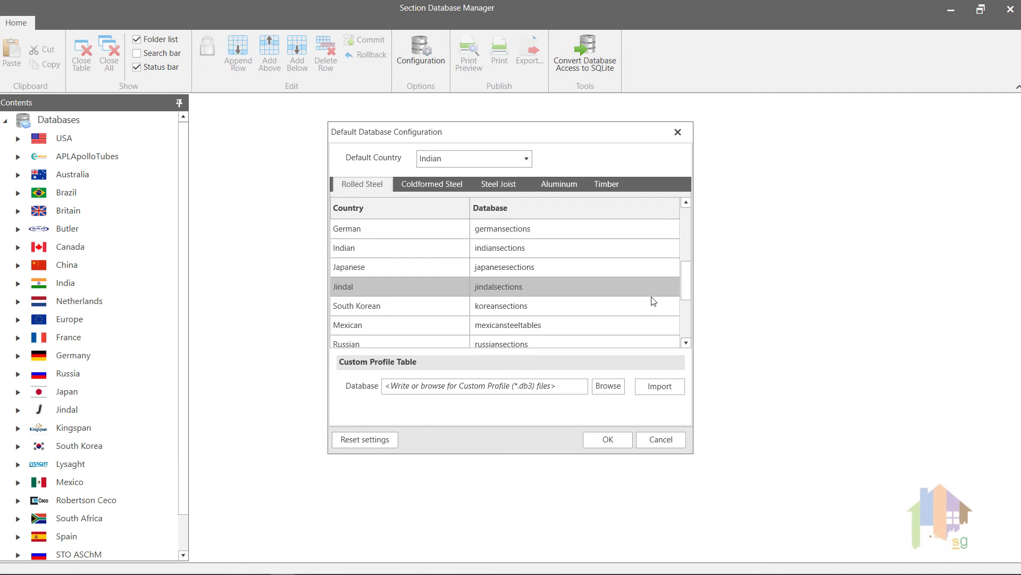
left_click(666, 249)
left_click(673, 249)
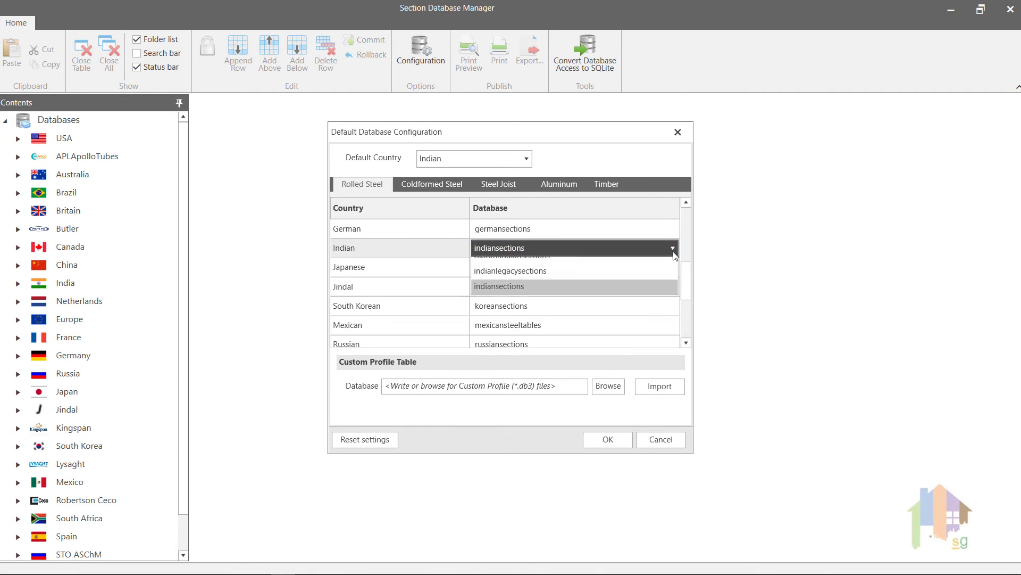
left_click(648, 265)
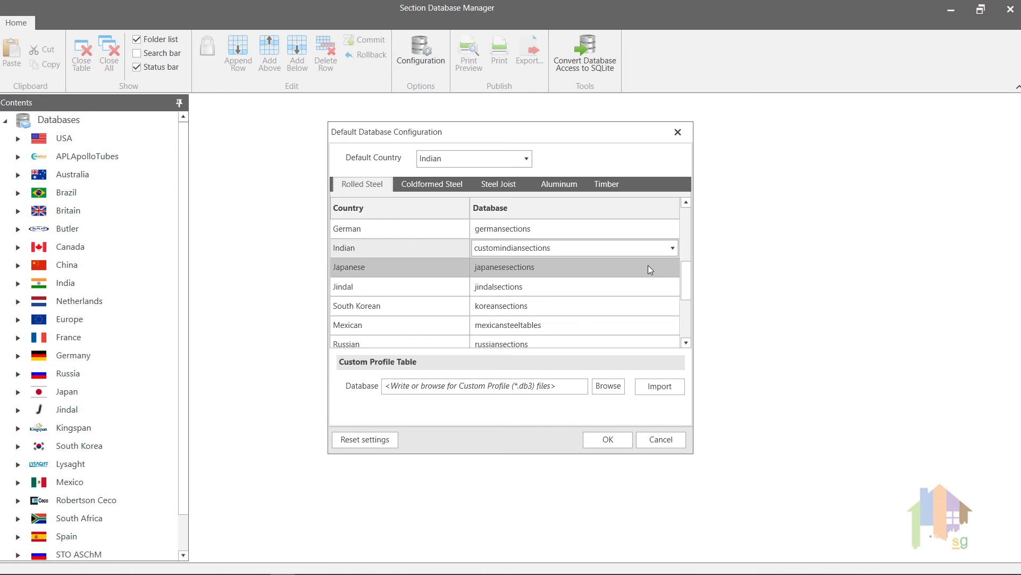
left_click(608, 440)
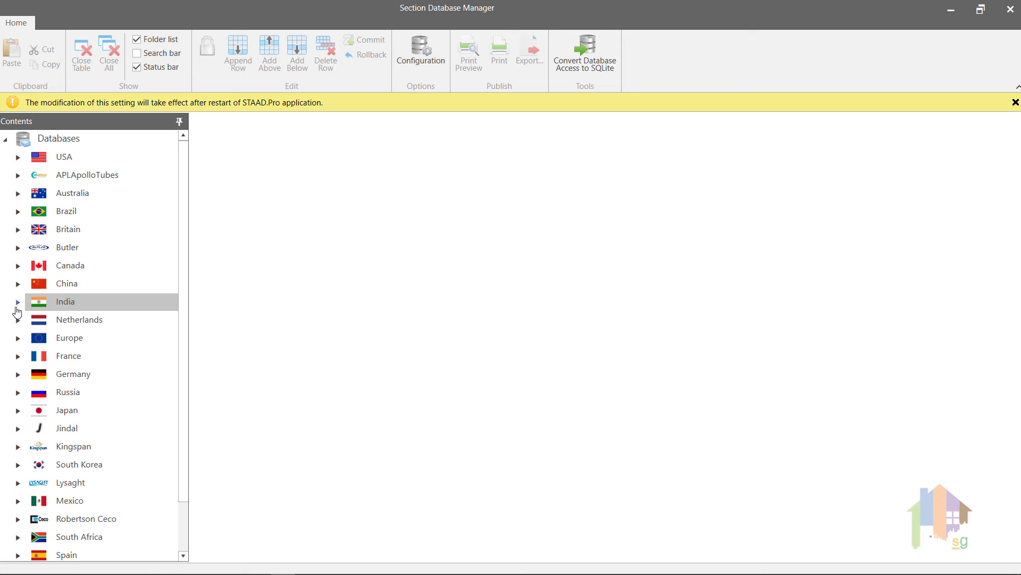
Display the S Shape table of CUstom Indian Profiles under India's rolled steel databases and look through its sections
left_click(17, 303)
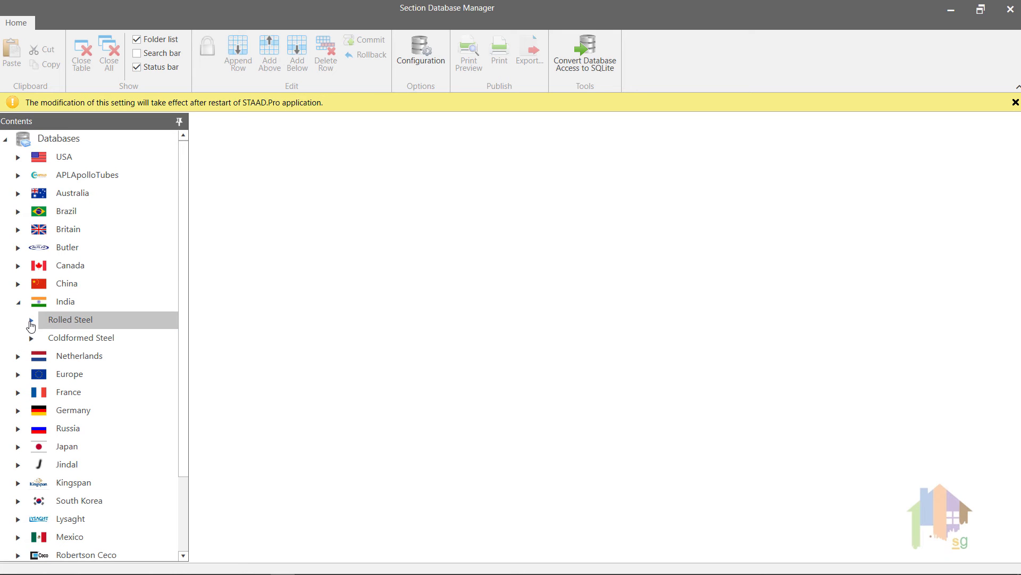
left_click(30, 321)
left_click(42, 340)
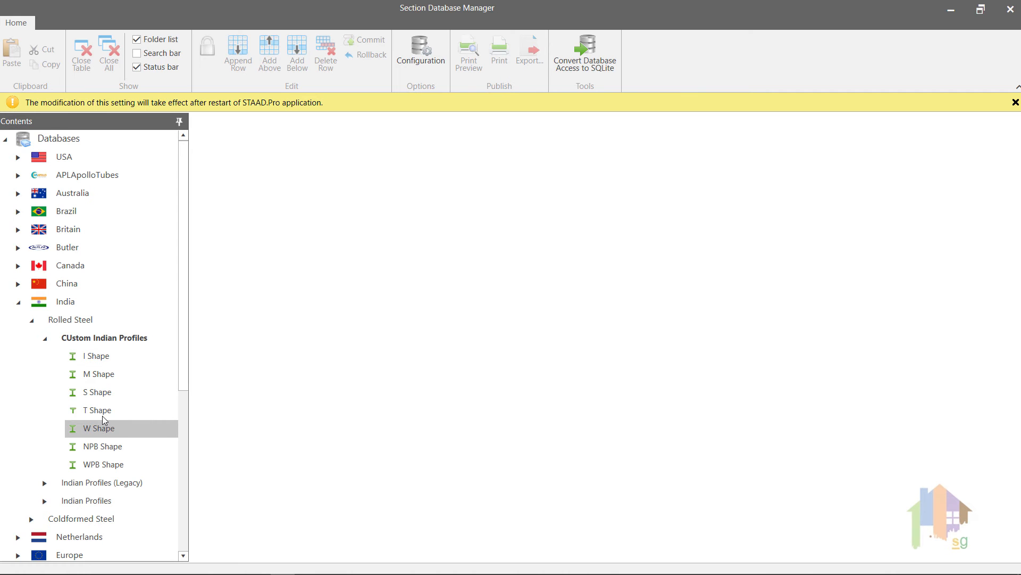
left_click(105, 397)
double_click(103, 396)
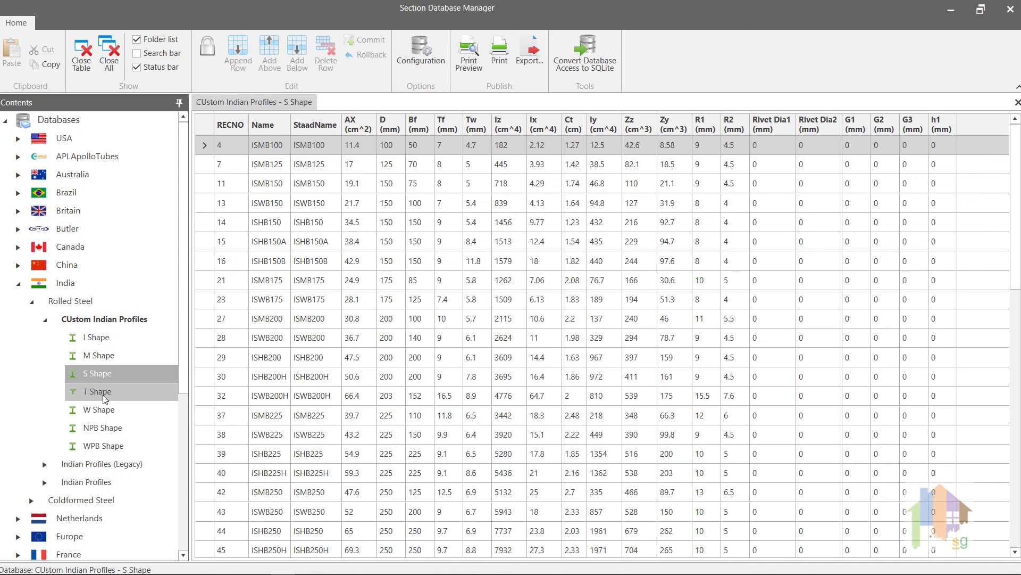
scroll(322, 435, "down", 2)
scroll(322, 435, "down", 9)
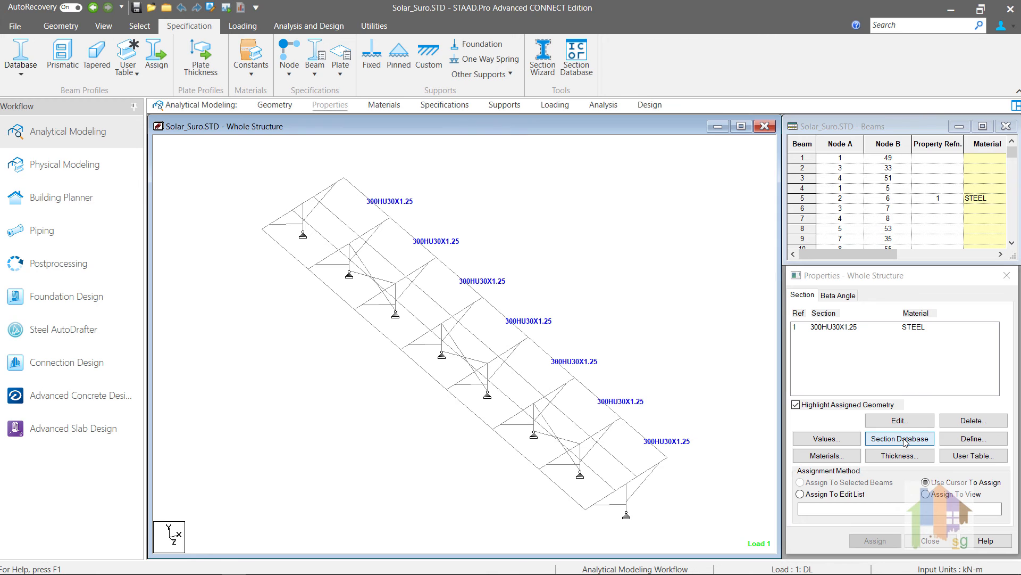
In the model's Section Profile Tables, look through the Indian S Shape beam list down to the added NPB sections
left_click(904, 440)
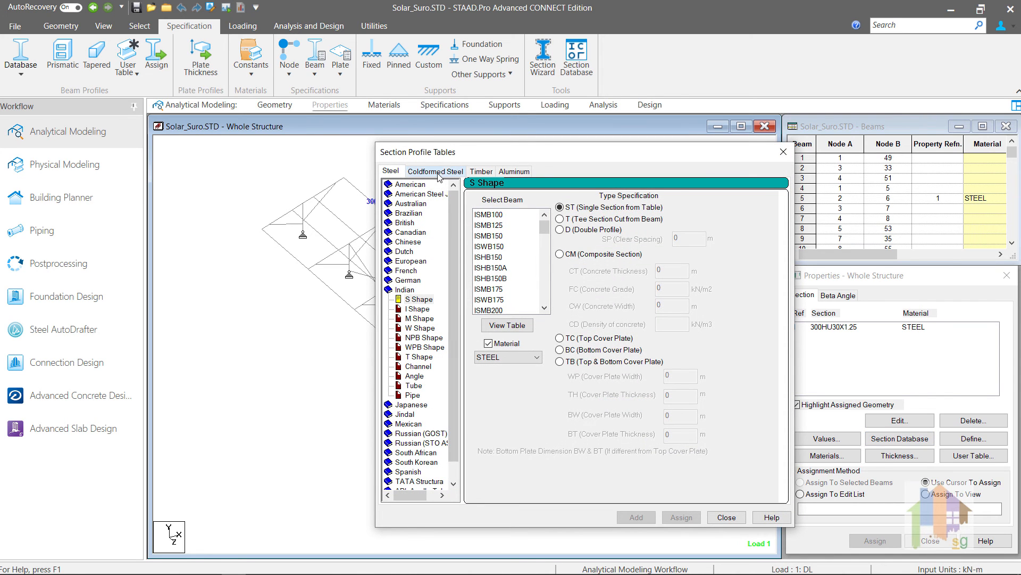
left_click(418, 300)
left_click_drag(547, 228, 549, 273)
scroll(524, 277, "down", 4)
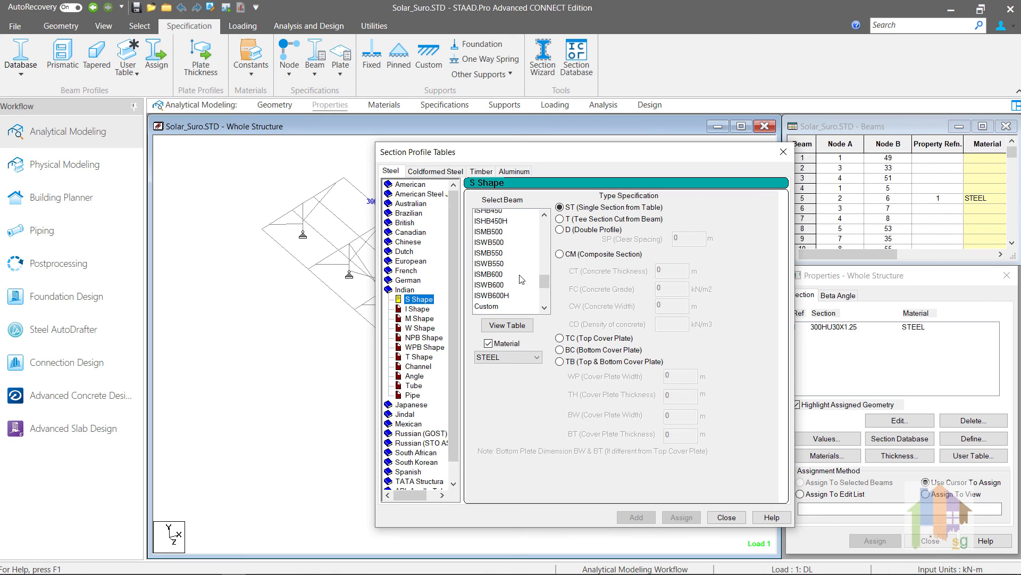
scroll(522, 279, "down", 2)
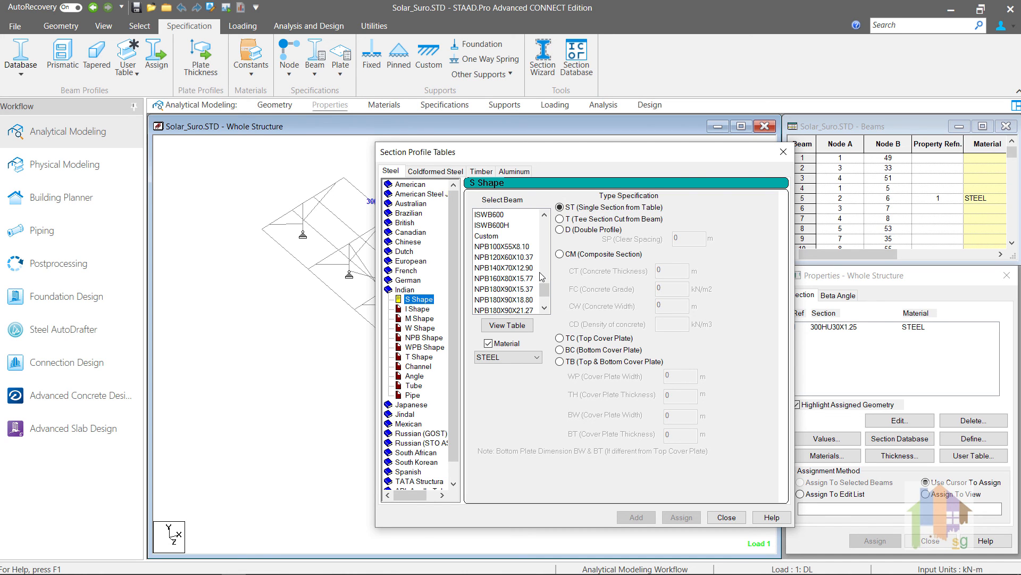
Open the table view of the Indian S Shape sections and examine the NPB rows at its end
left_click(508, 325)
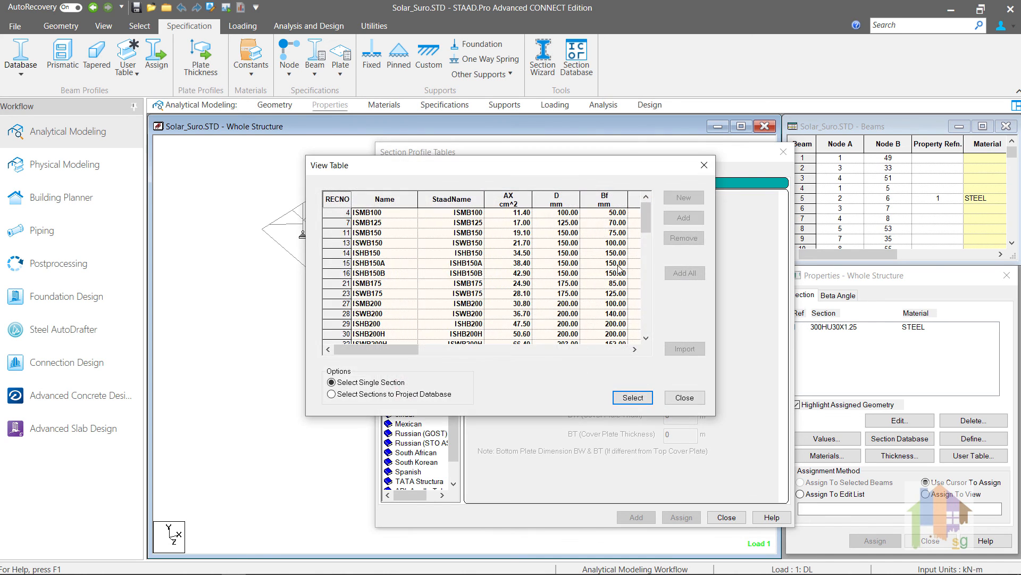
left_click_drag(647, 222, 667, 318)
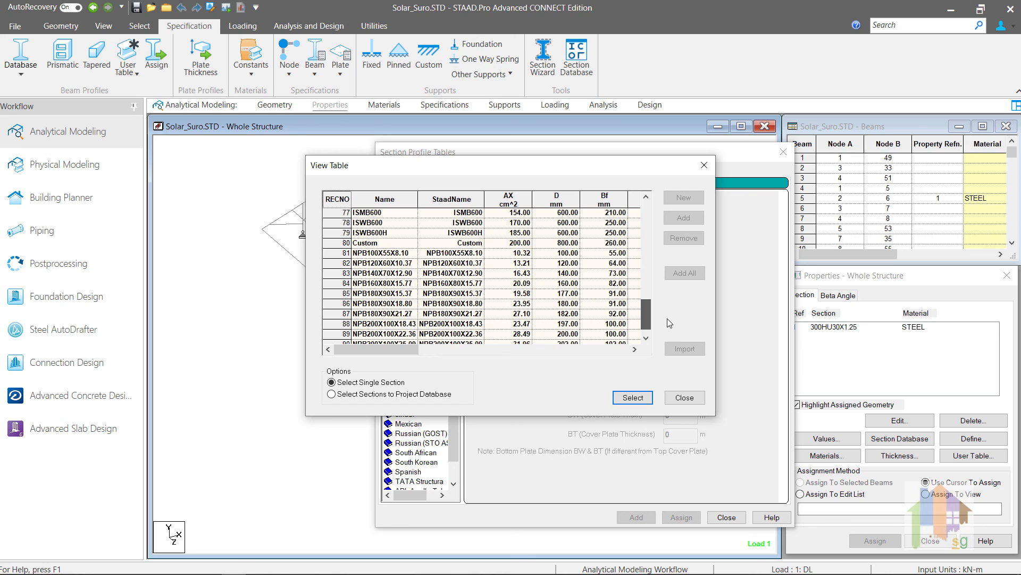
left_click_drag(647, 321, 653, 325)
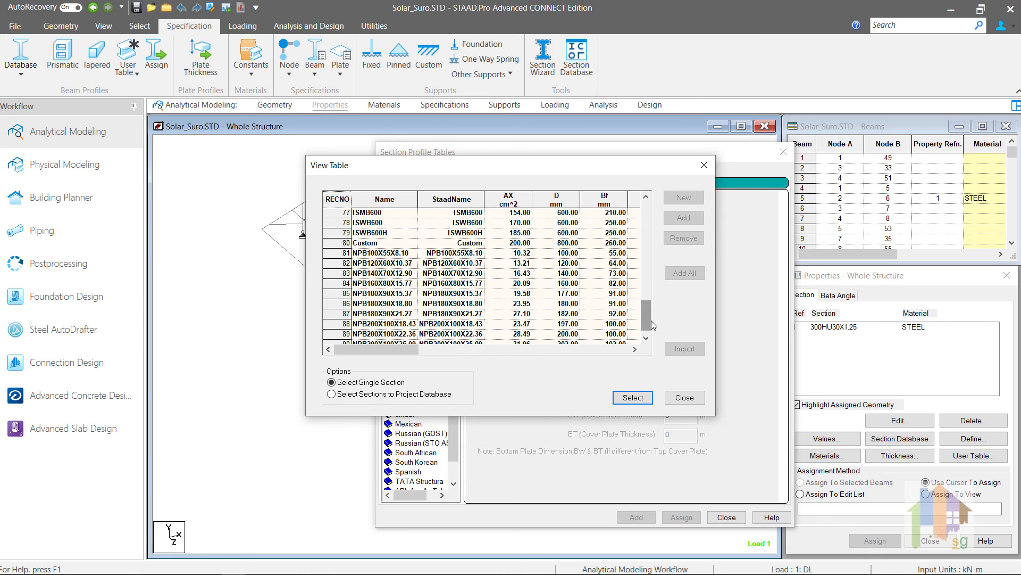